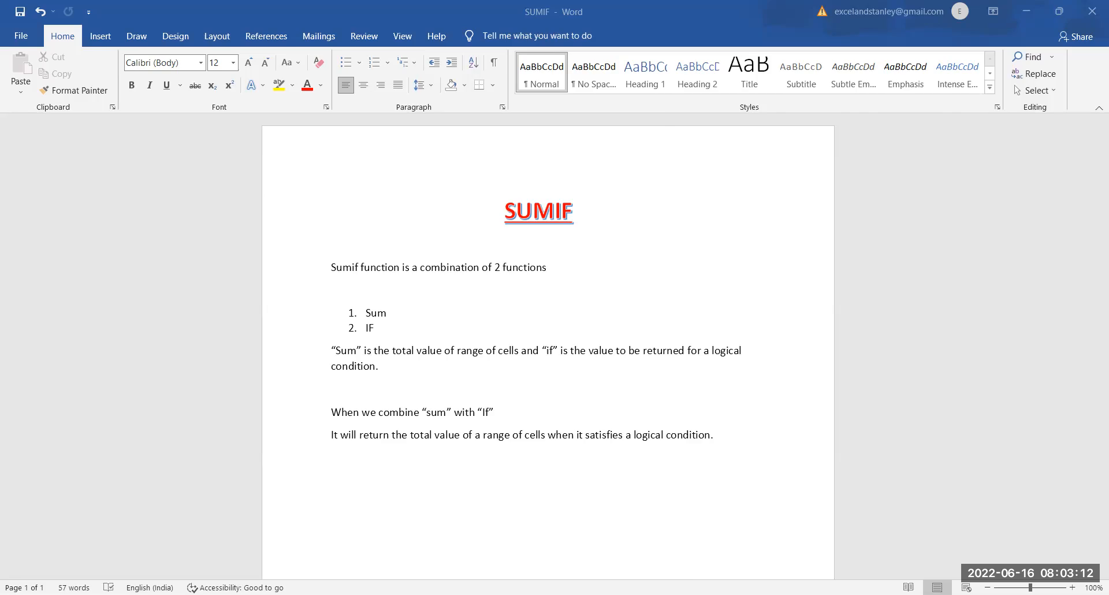
Step: Switch to the Excel workbook Data Base for SumIF and select the product codes in C2:C5 on Sheet2
click(347, 547)
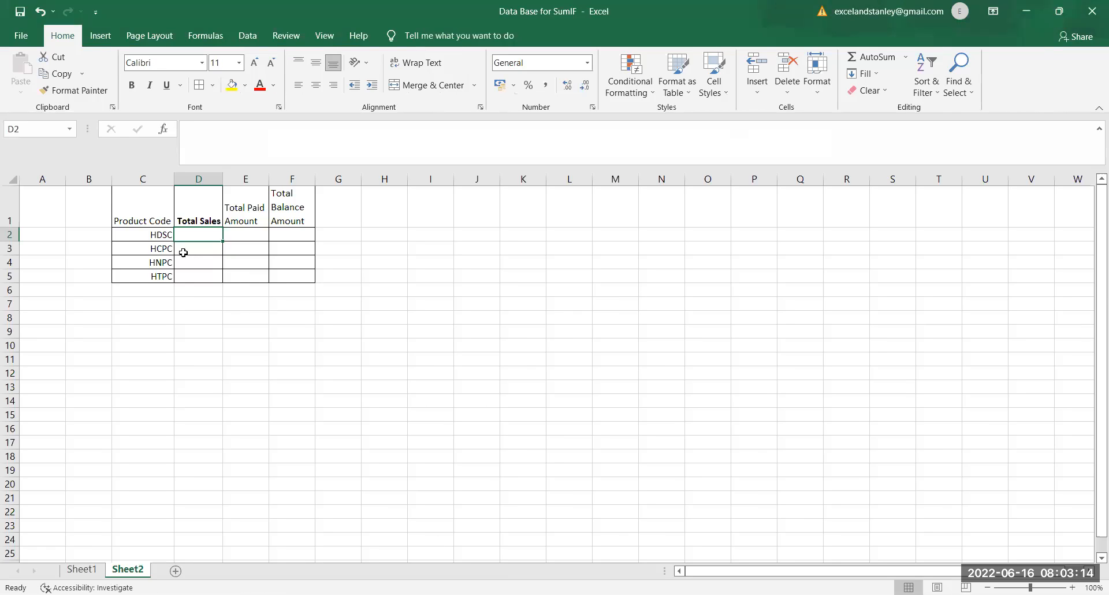
click(163, 233)
drag(163, 231, 169, 278)
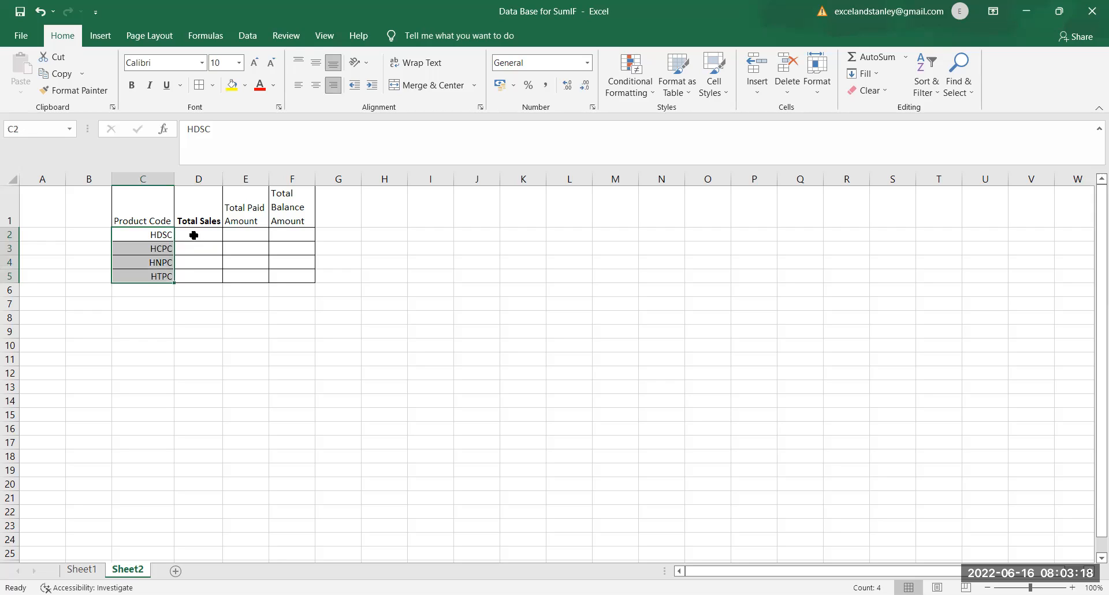
Step: Start a SUMIF formula in the Total Sales cell D2 with Sheet1's Product column G:G as the range
click(194, 234)
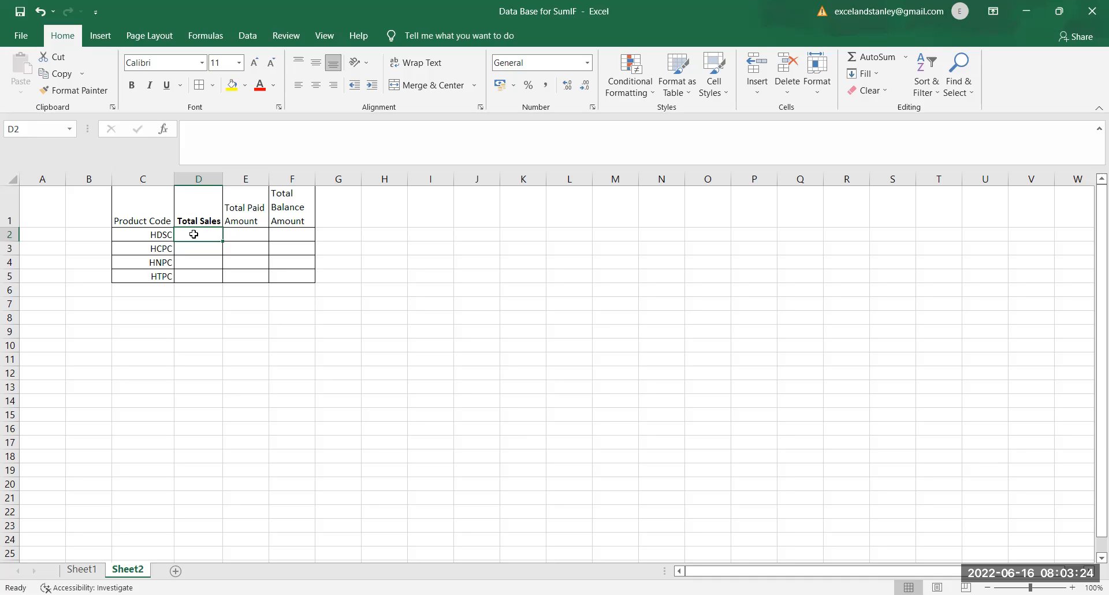
text(=s)
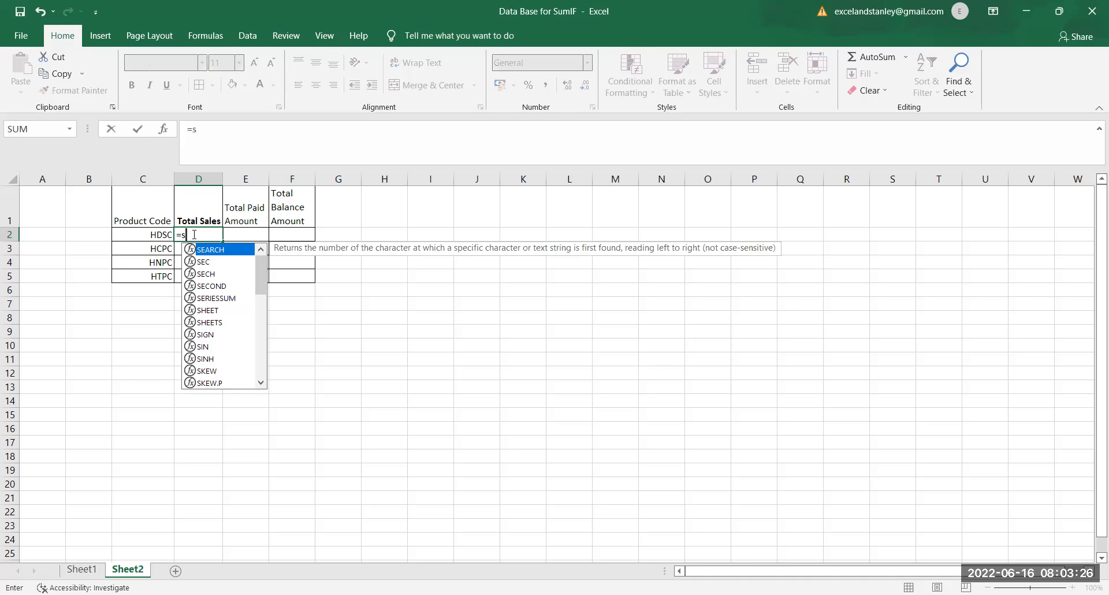
text(umif()
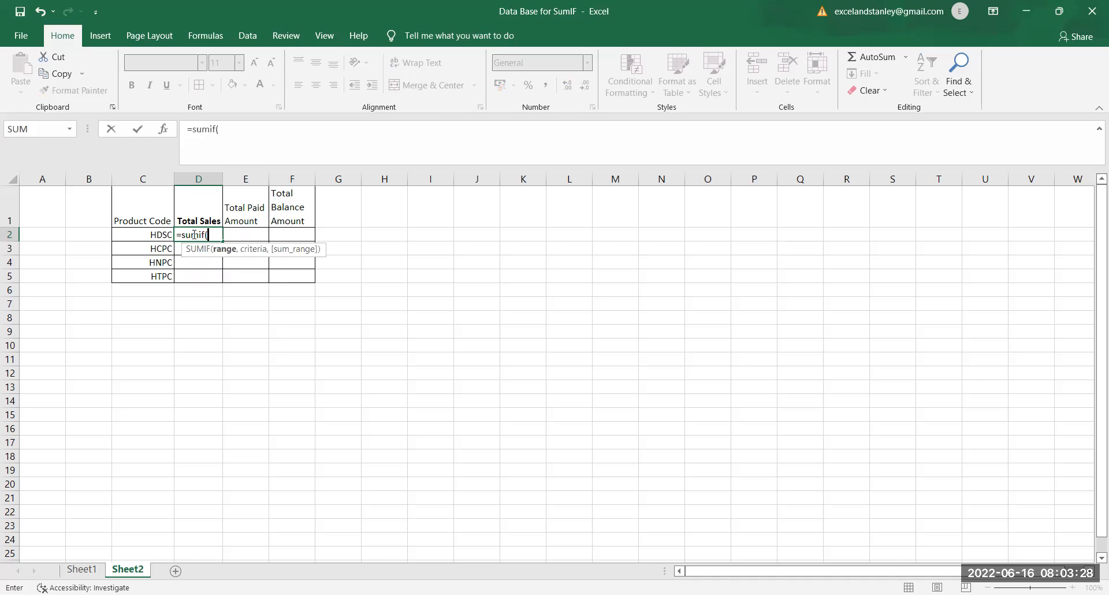
click(86, 569)
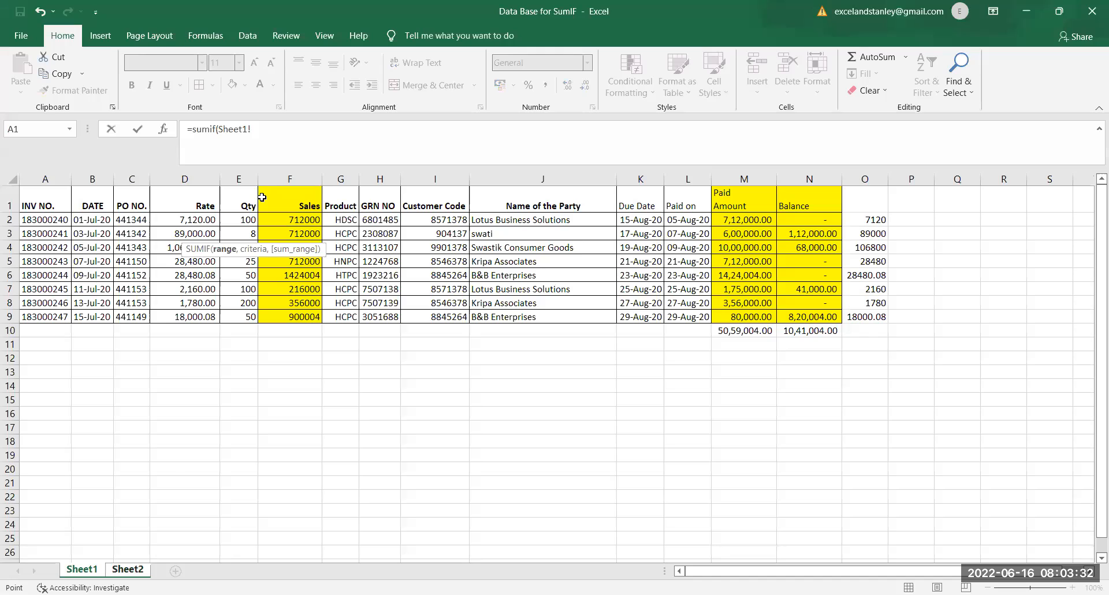
key(ctrl+space)
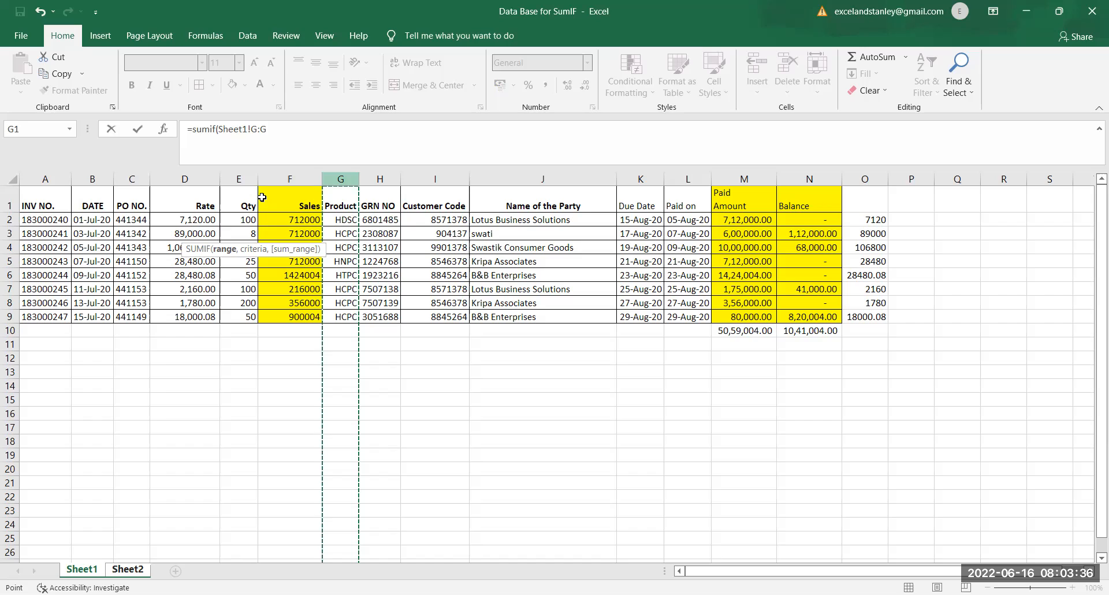
text(,)
Step: Complete the Total Sales formula with Sheet2!C2 as the criteria and Sheet1's Sales column F:F as the sum range
click(127, 570)
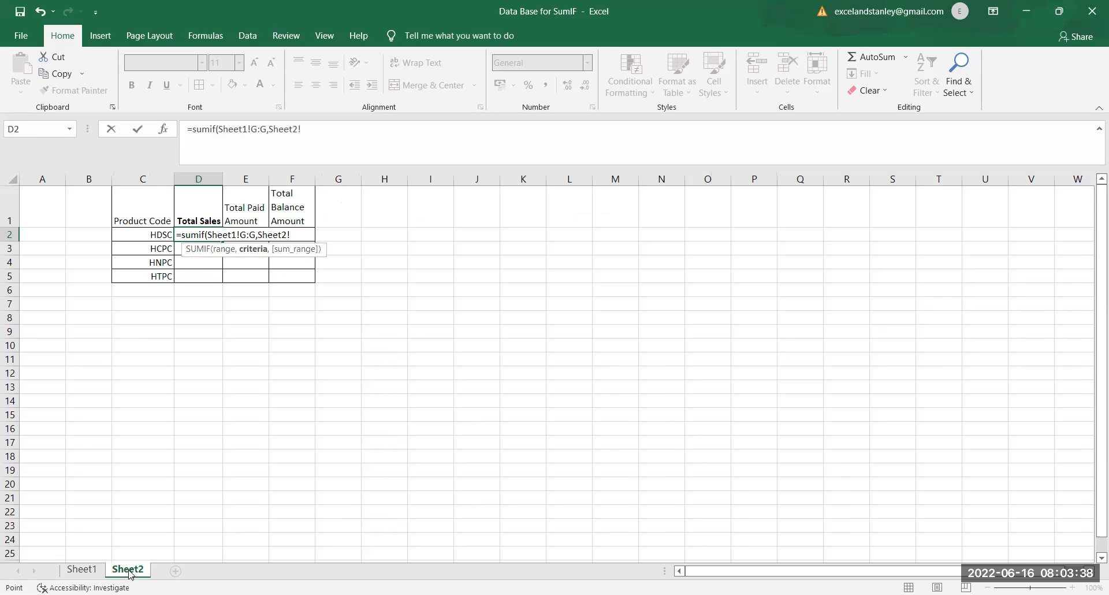
click(158, 236)
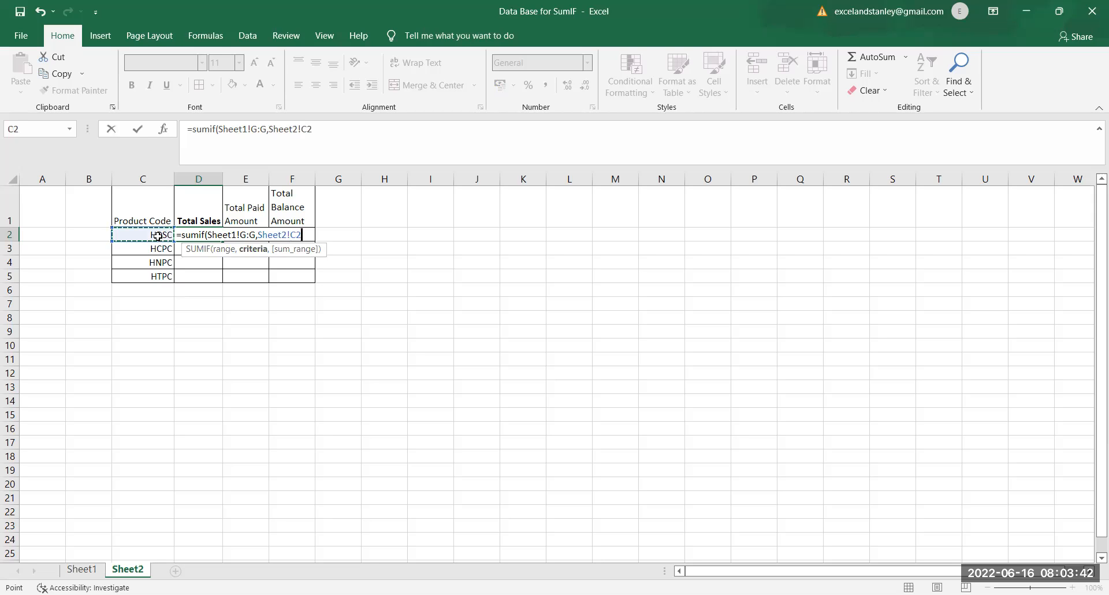
text(,)
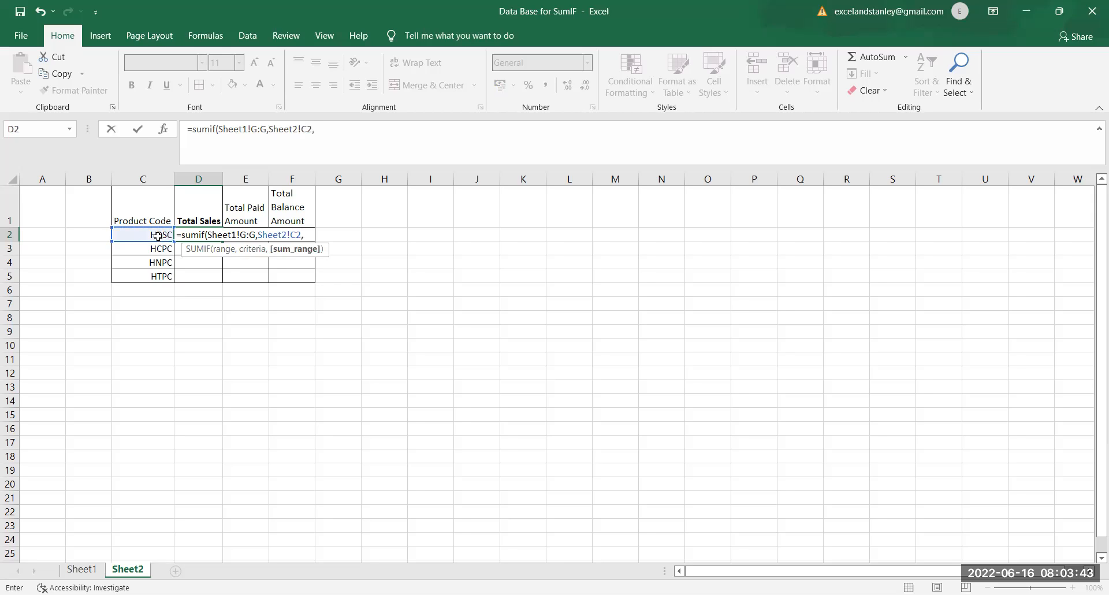
click(89, 572)
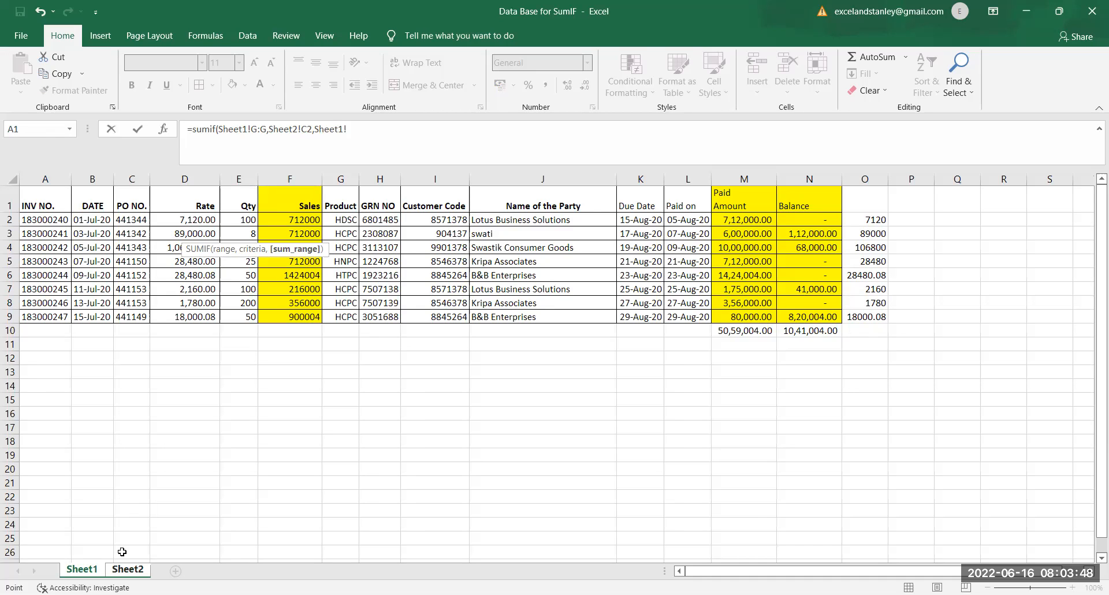
click(125, 571)
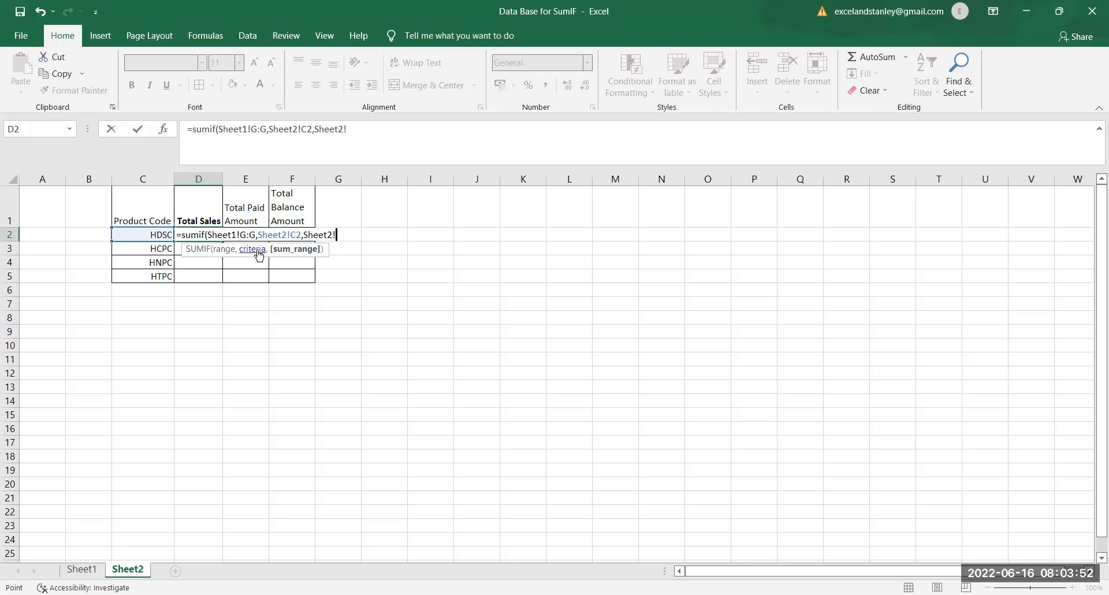
click(100, 570)
click(260, 180)
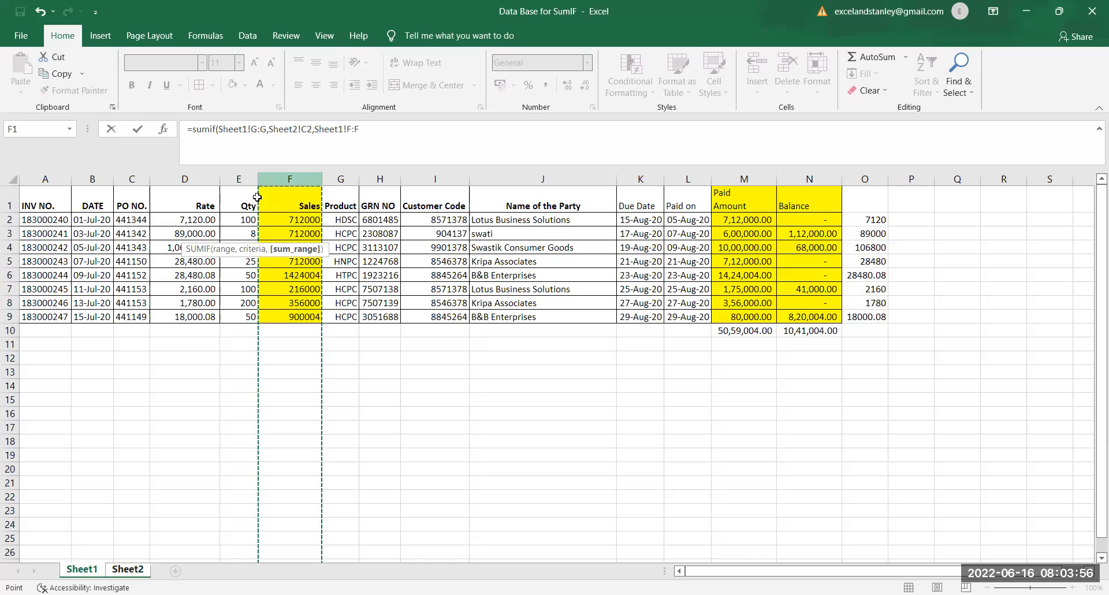
key(Return)
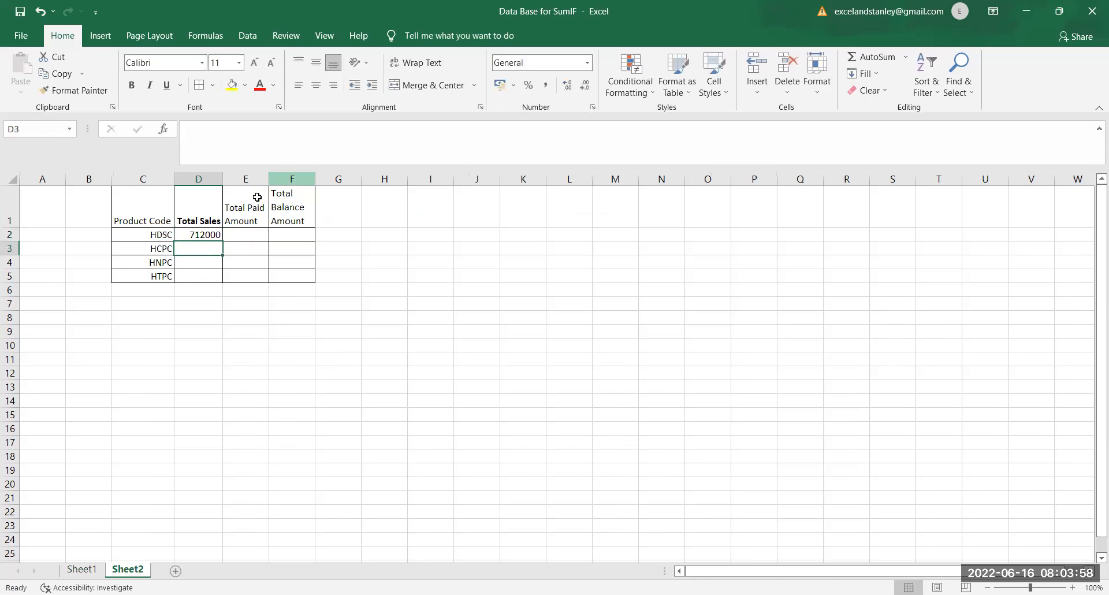
Step: Copy the Total Sales formula from D2 down through D5 for the remaining product codes
key(Up)
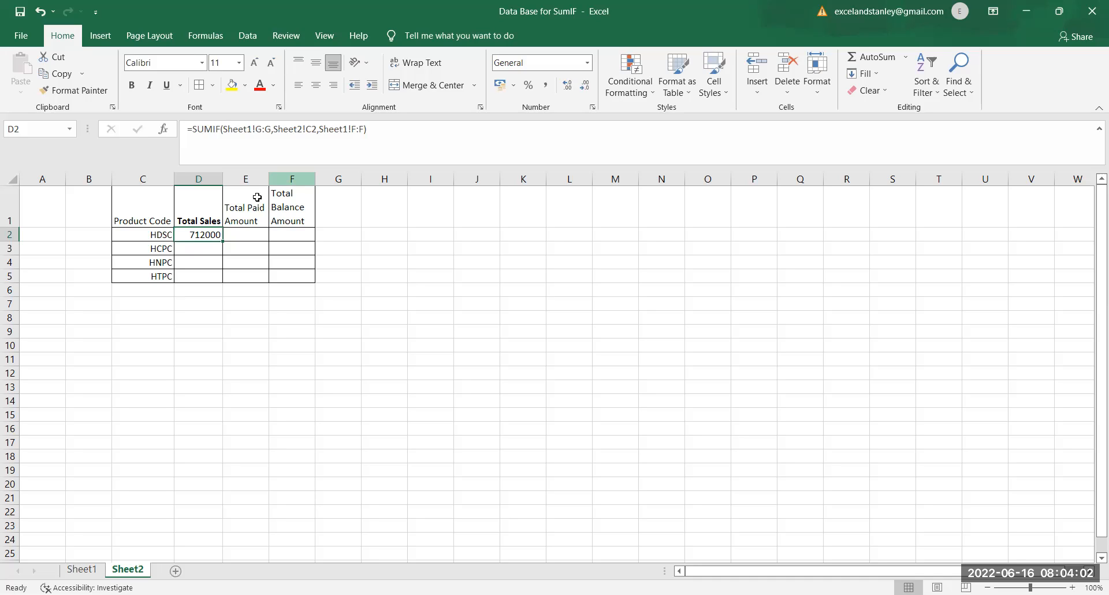
key(Left)
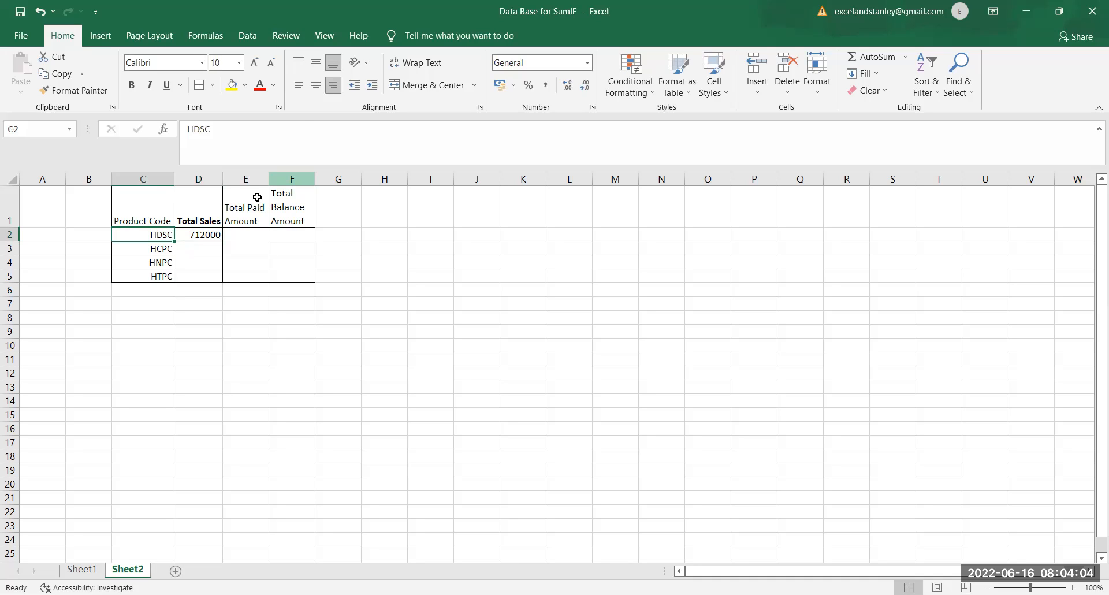
key(Right)
key(ctrl+c)
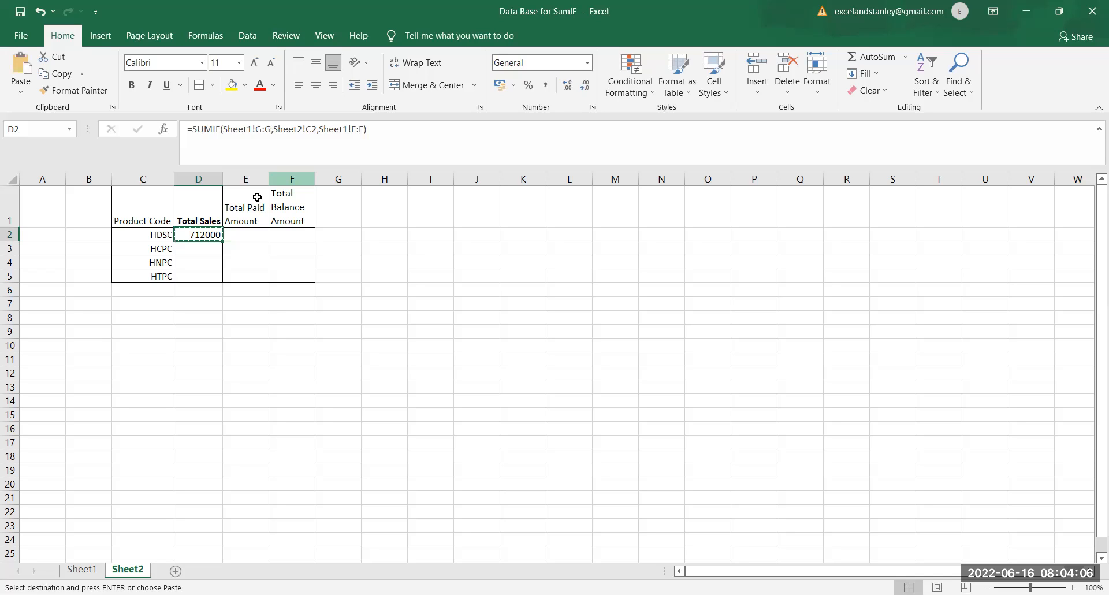
key(shift+Down)
key(shift+Down)
key(shift+Down)
key(Return)
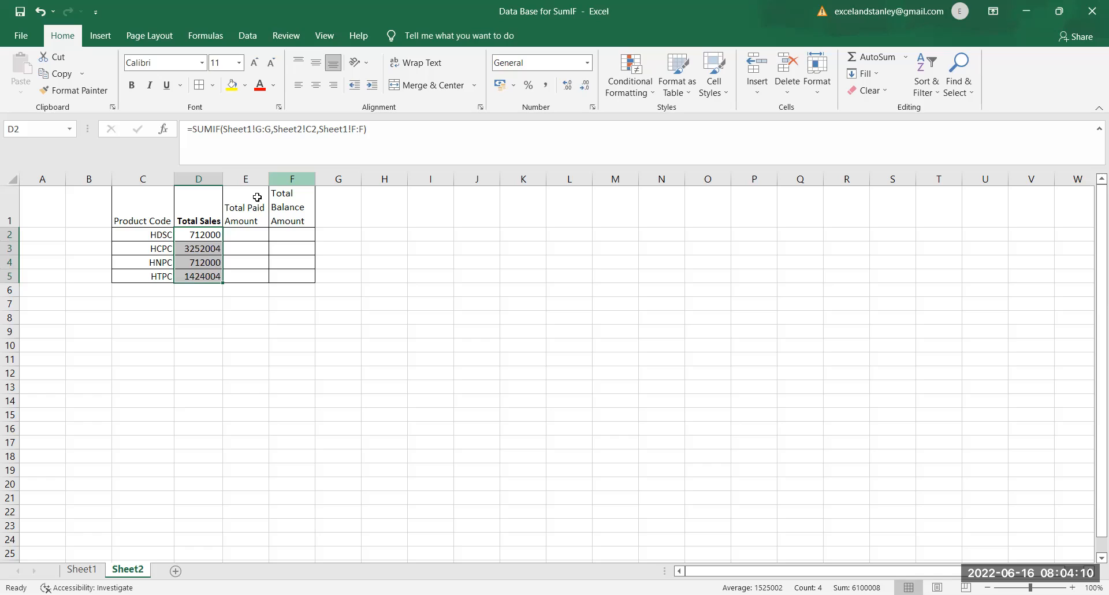
Step: Start a SUMIF formula in the Total Paid Amount cell E2 with Sheet1's Product column G:G as the range
key(Up)
key(Down)
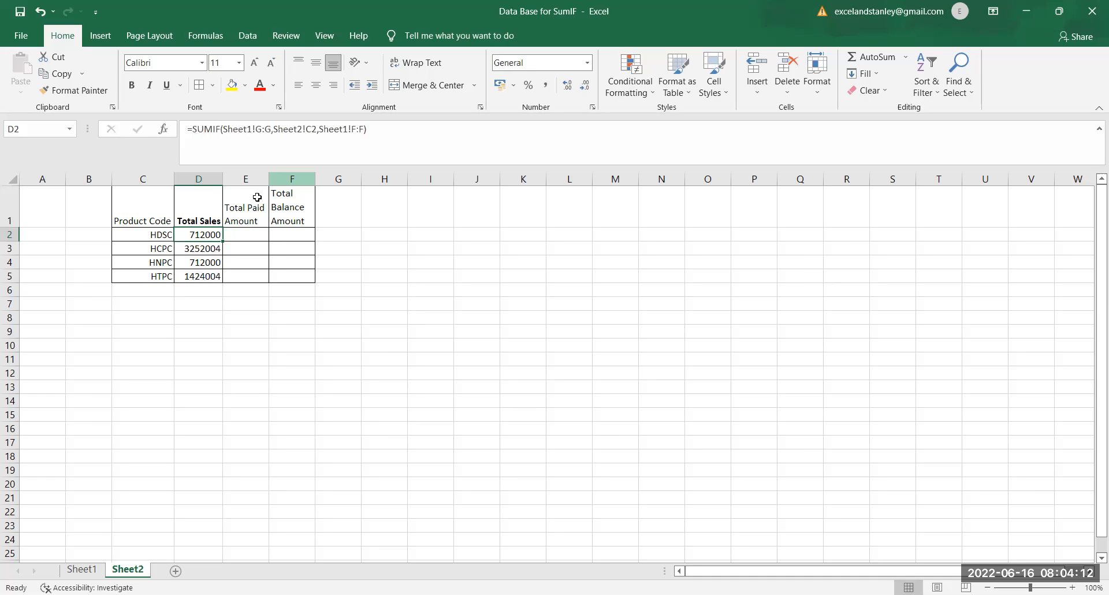
key(Right)
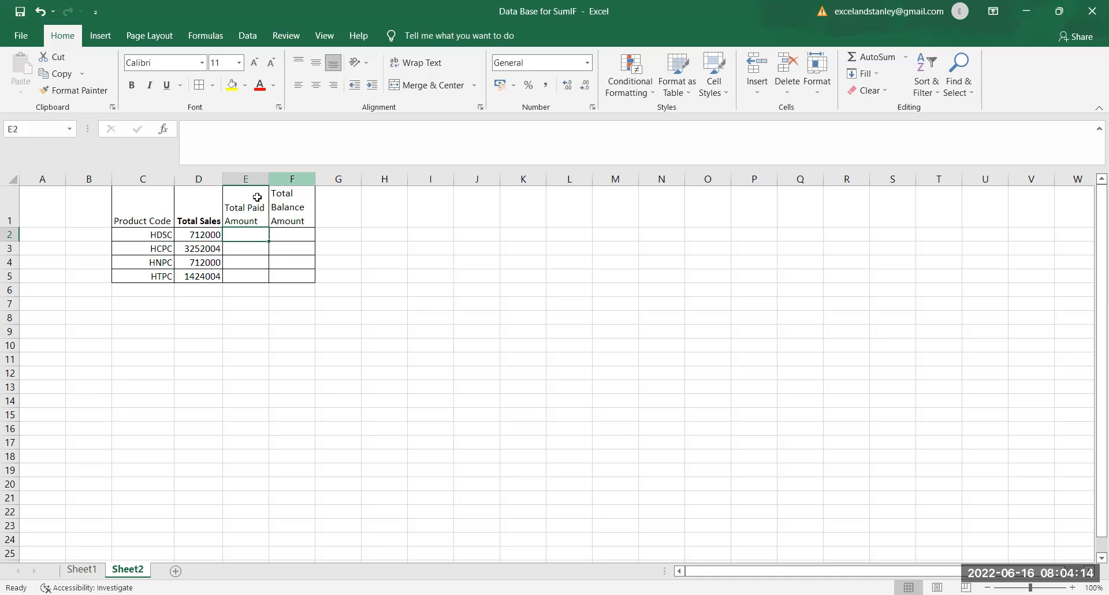
text(=s)
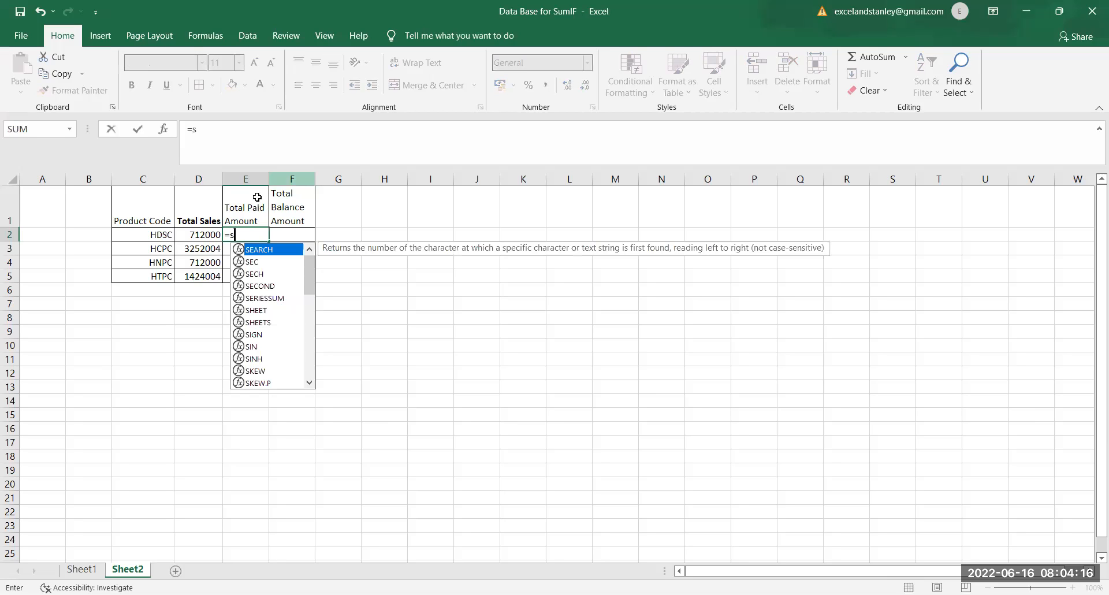
text(umif()
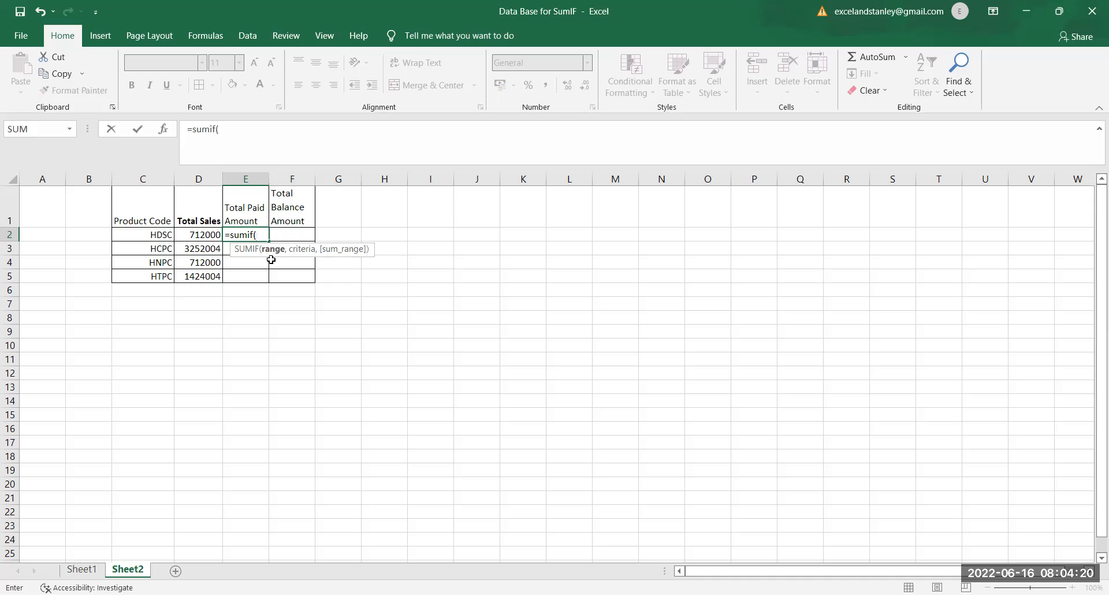
click(82, 569)
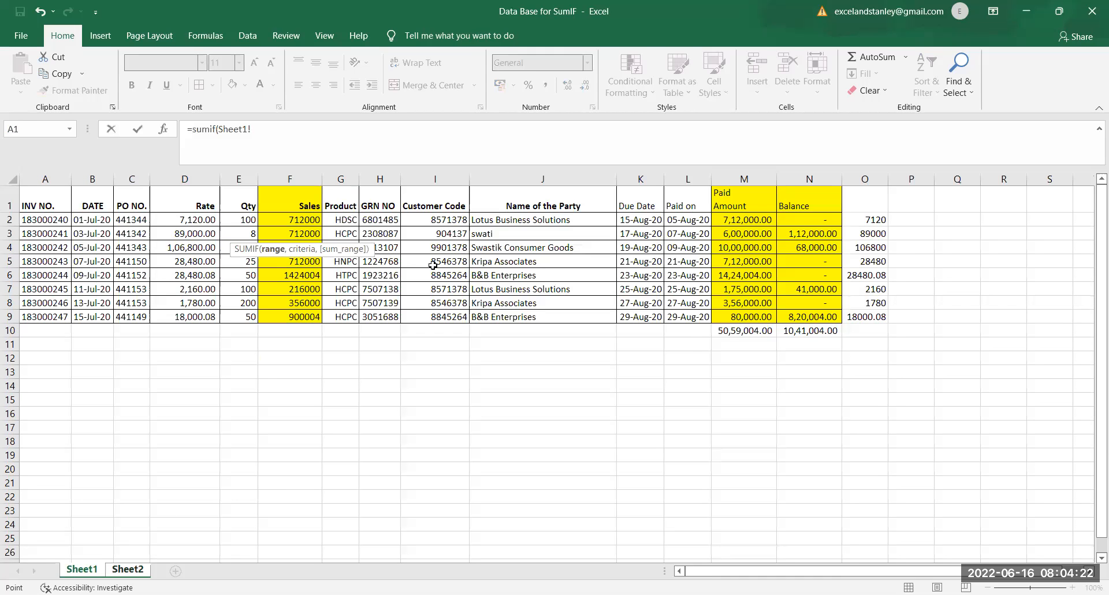
click(341, 179)
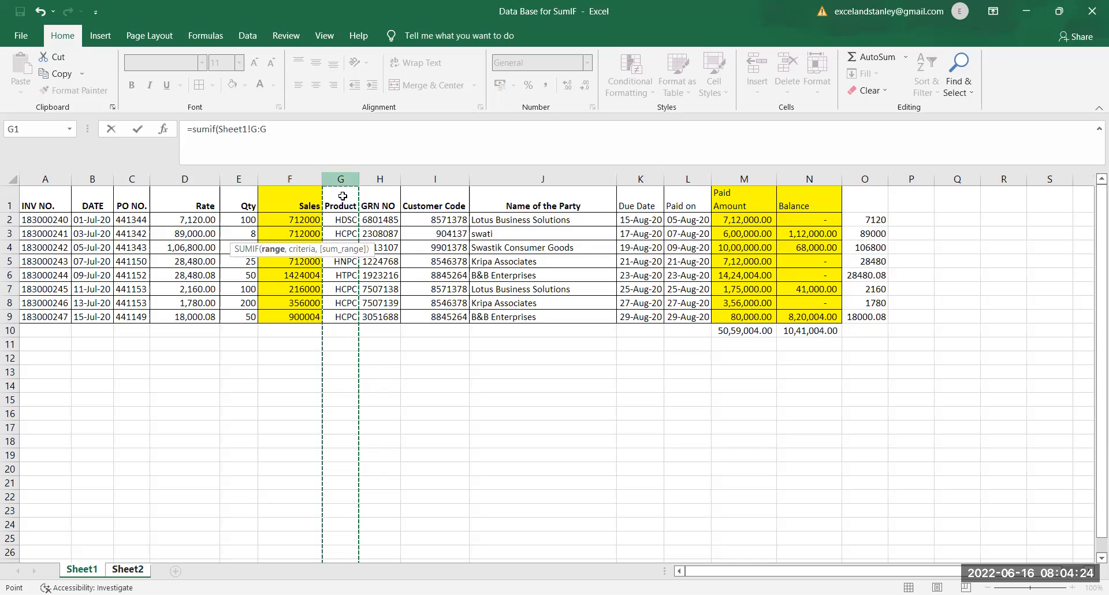
text(,)
Step: Complete the Total Paid Amount formula with Sheet2!C2 as the criteria and Sheet1's Paid Amount column M:M as the sum range
click(130, 568)
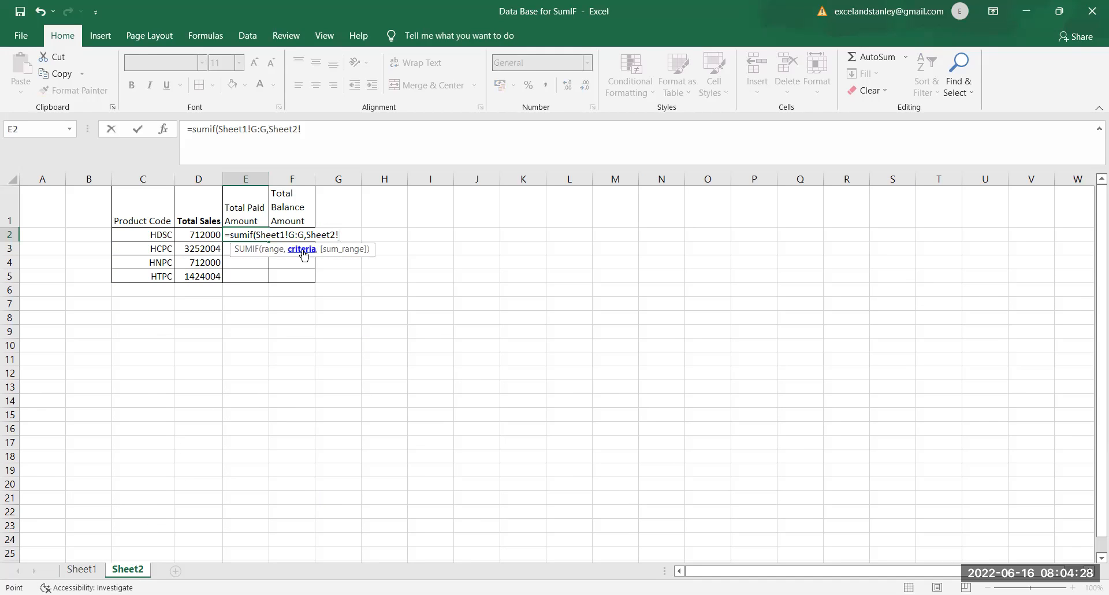
click(160, 235)
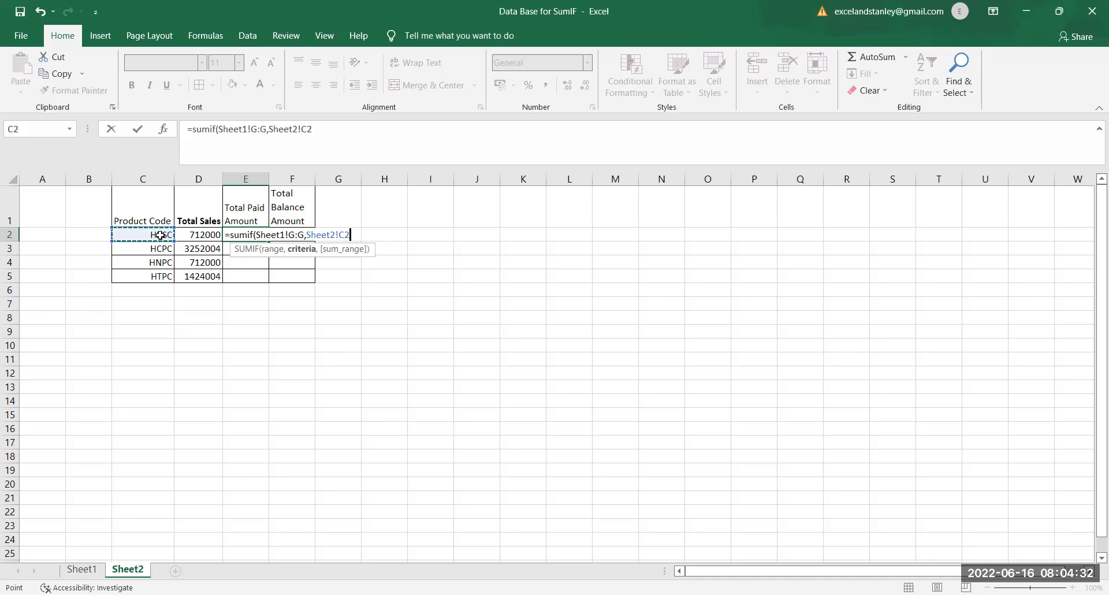
text(,)
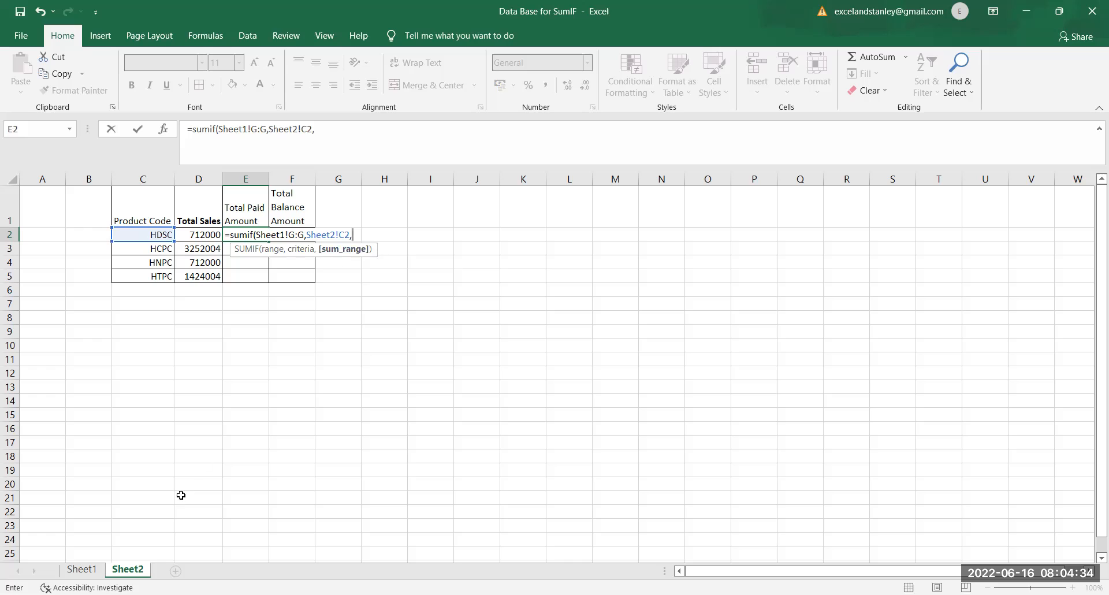
click(82, 569)
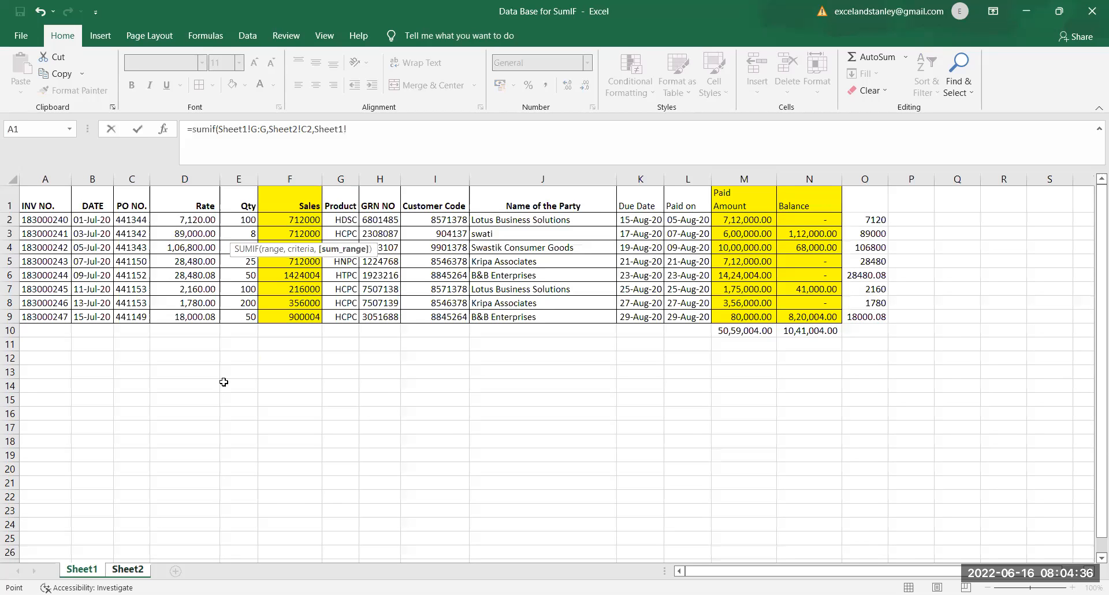
click(744, 179)
text())
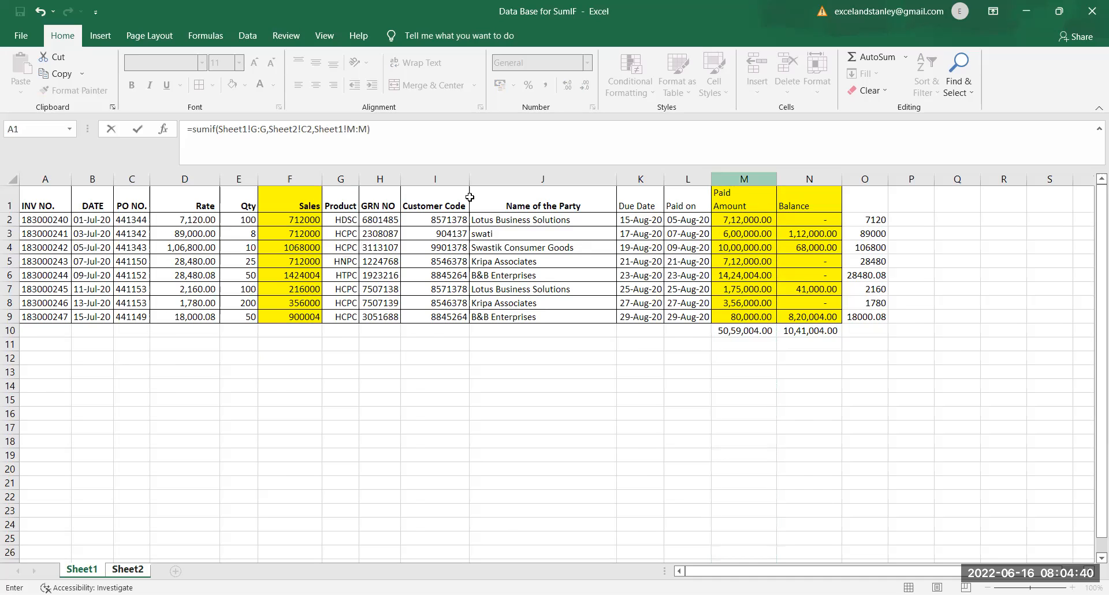
key(Return)
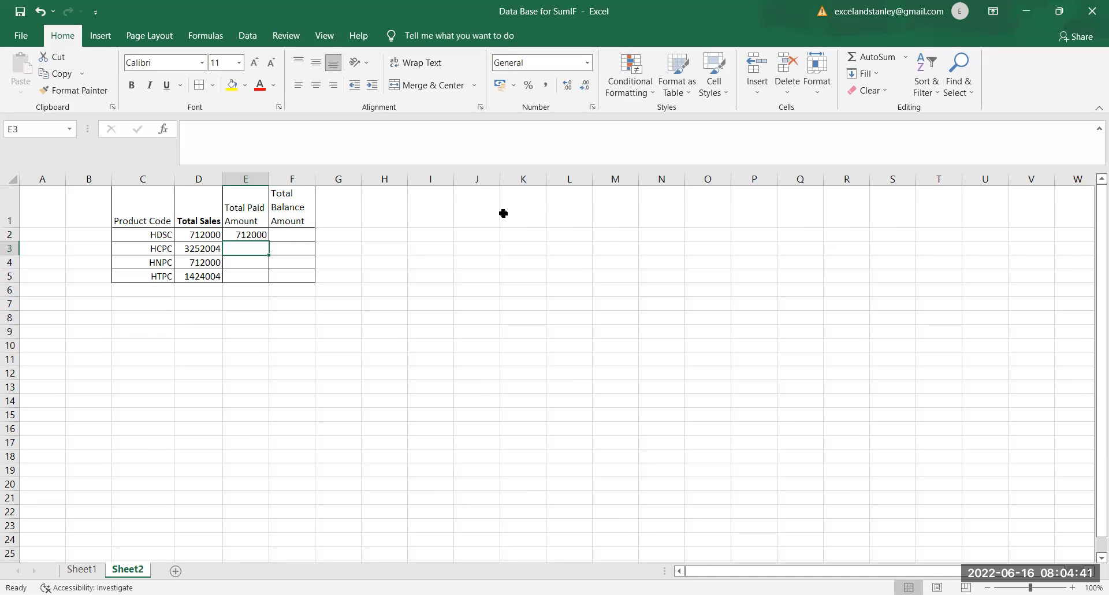
Step: Copy the Total Paid Amount formula from E2 down through E5
click(243, 235)
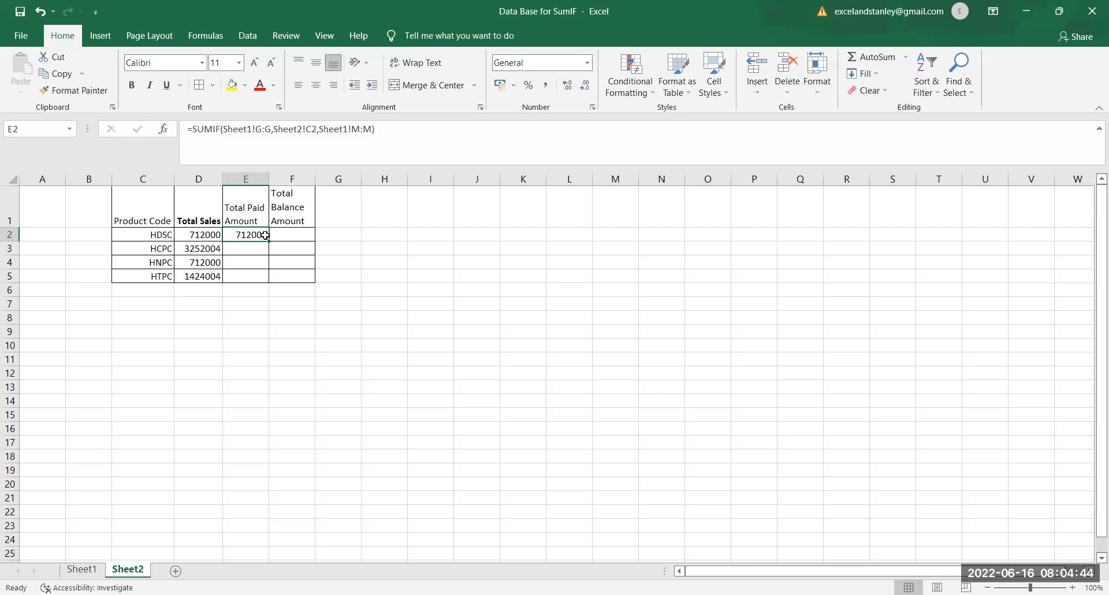
key(ctrl+c)
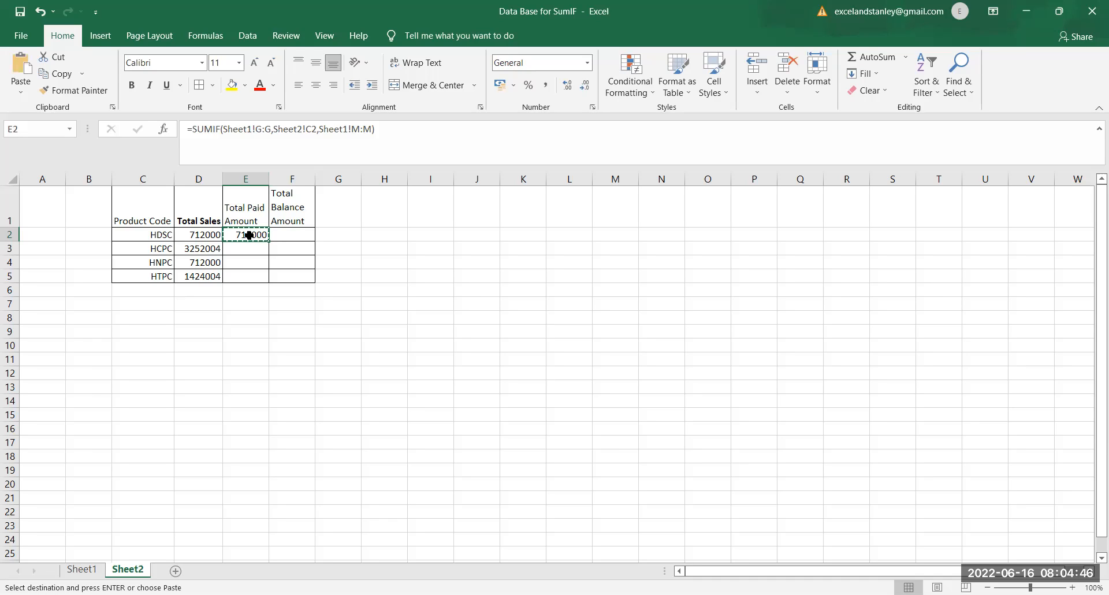
drag(249, 248, 247, 274)
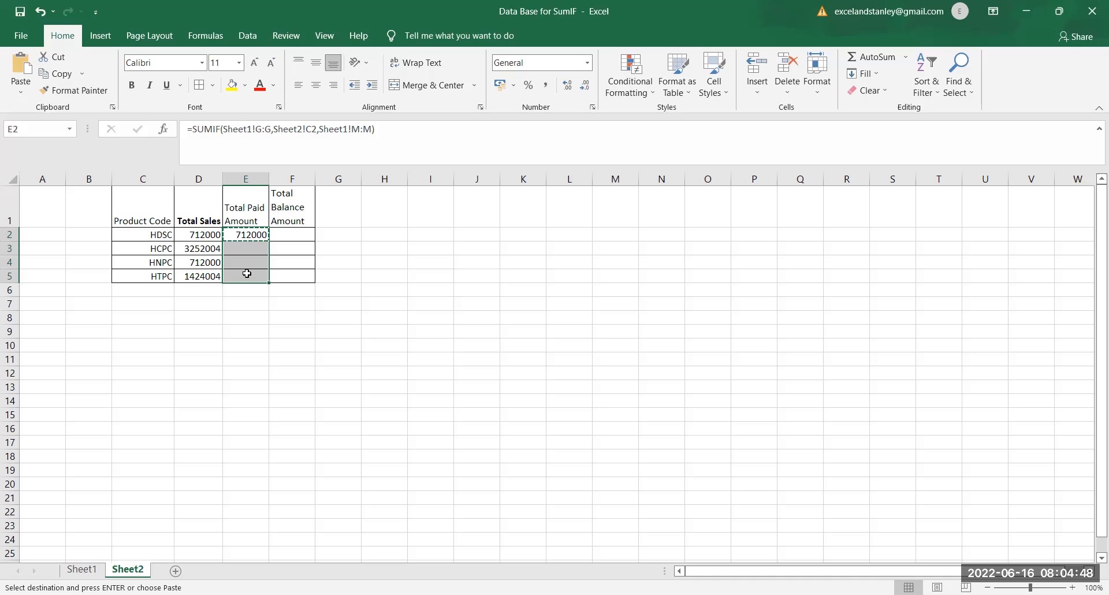
key(ctrl+v)
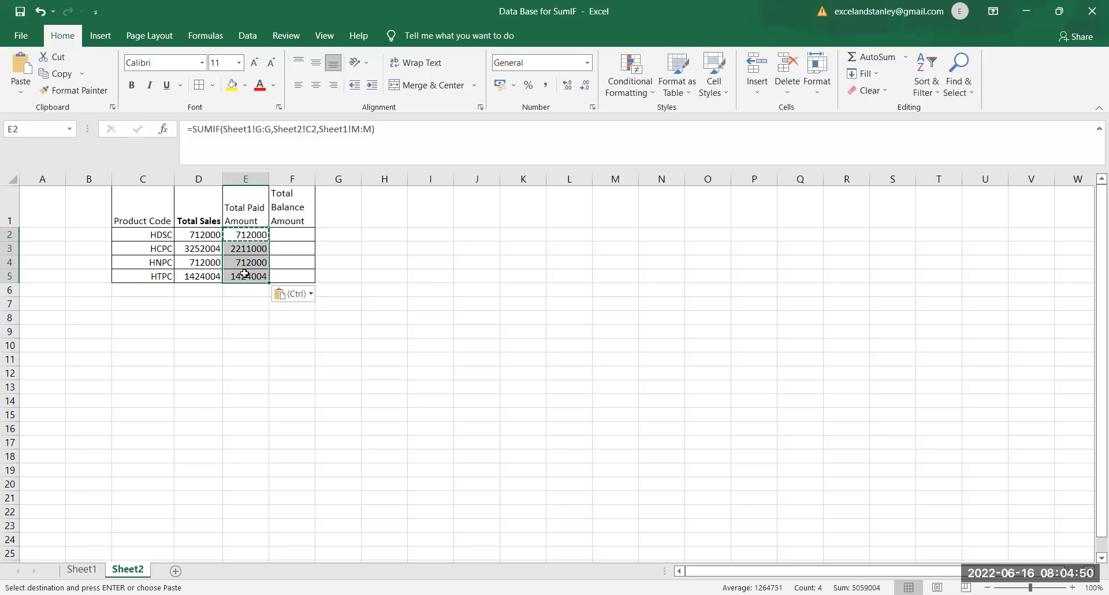
Step: Start a SUMIF formula in the Total Balance Amount cell F2 with Sheet1's Product column G:G as the range
click(281, 233)
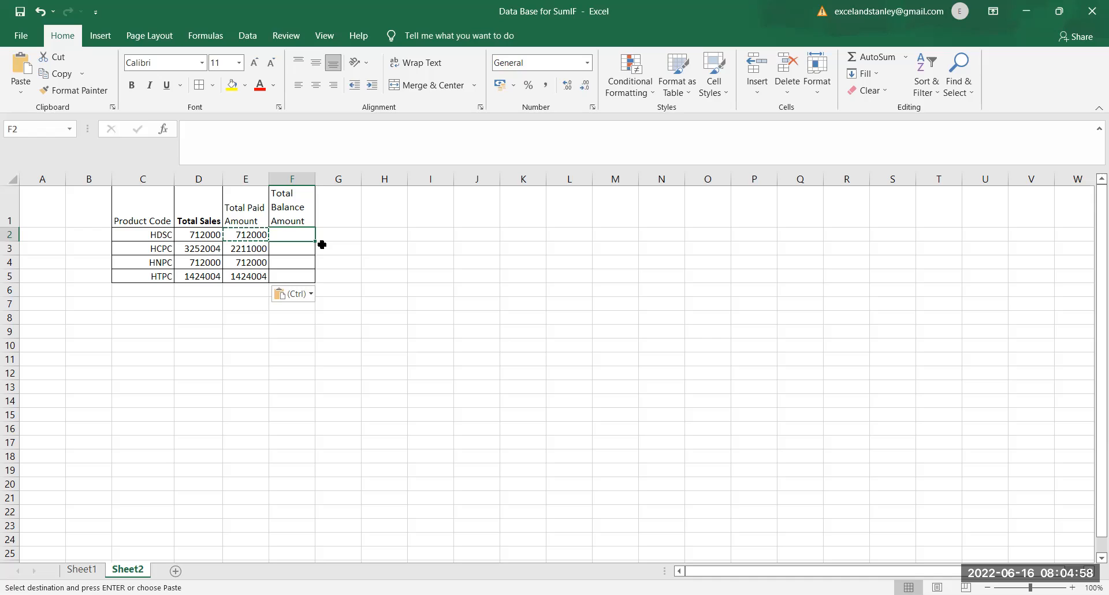
text(=s)
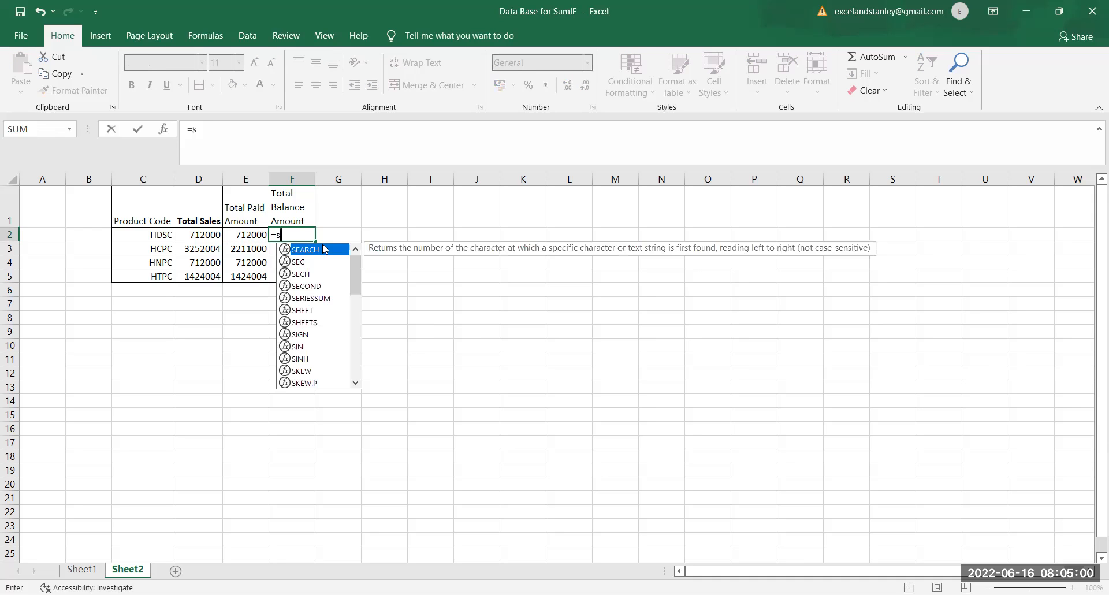
text(umif()
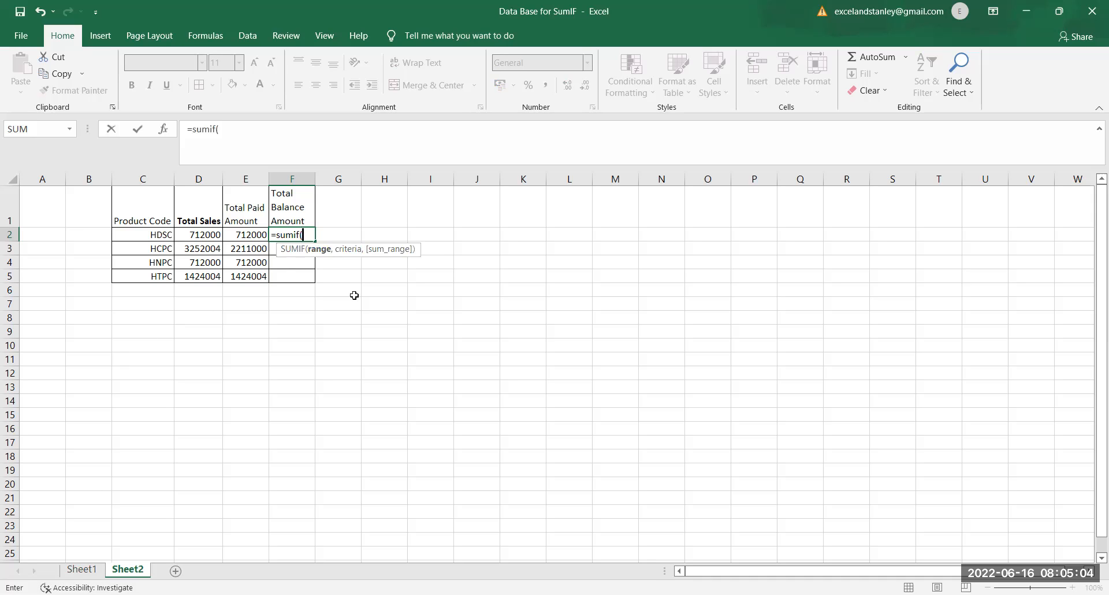
click(85, 570)
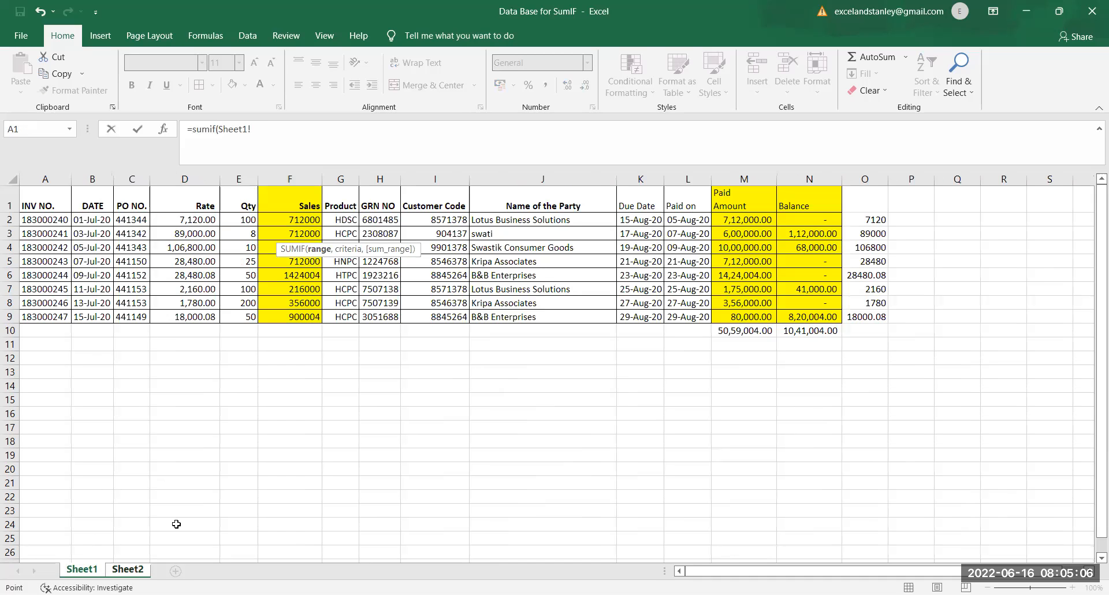
click(341, 179)
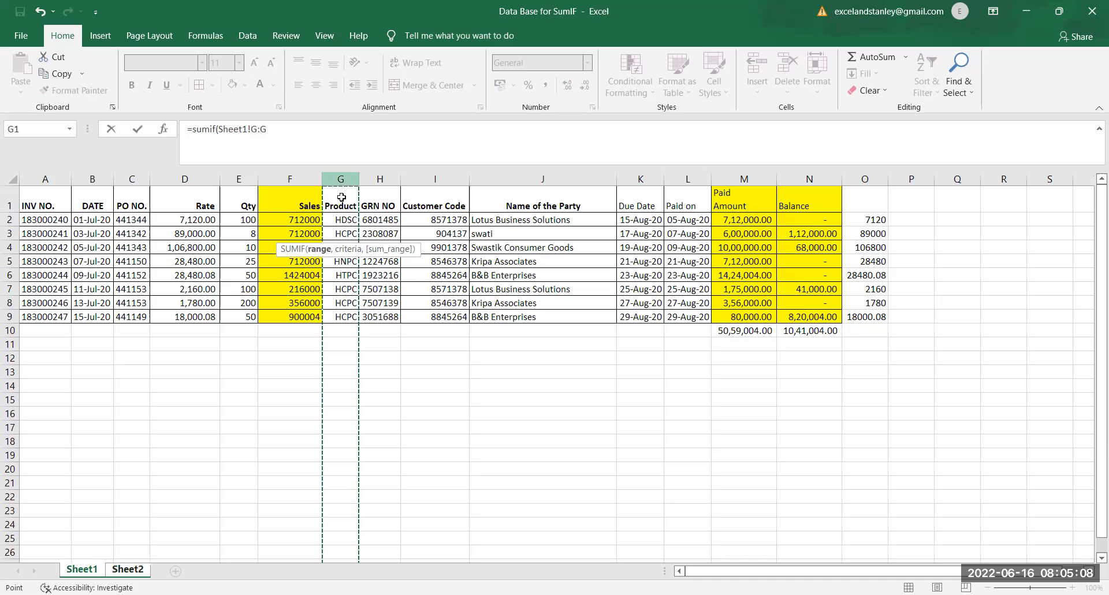
text(,)
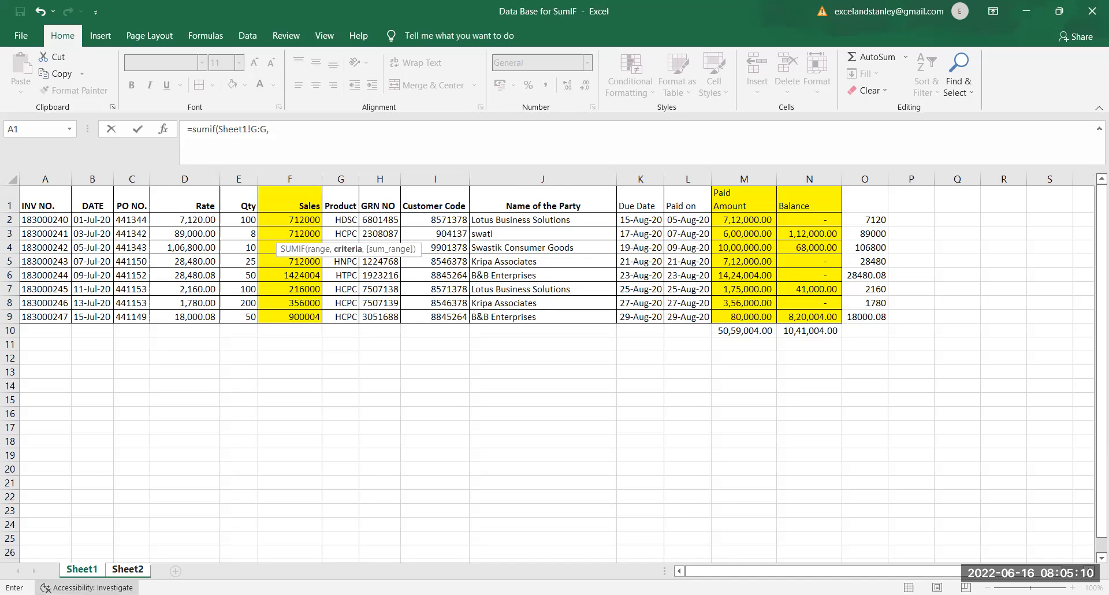
Step: Complete the Total Balance Amount formula with Sheet2!C2 as the criteria and Sheet1's Balance column N:N as the sum range
click(136, 571)
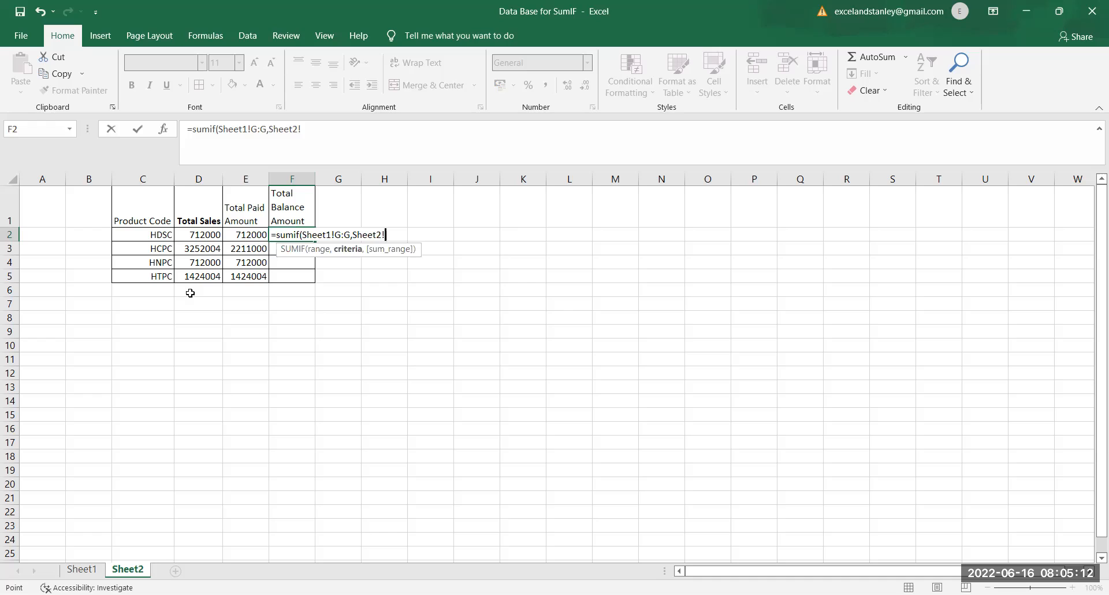
click(164, 235)
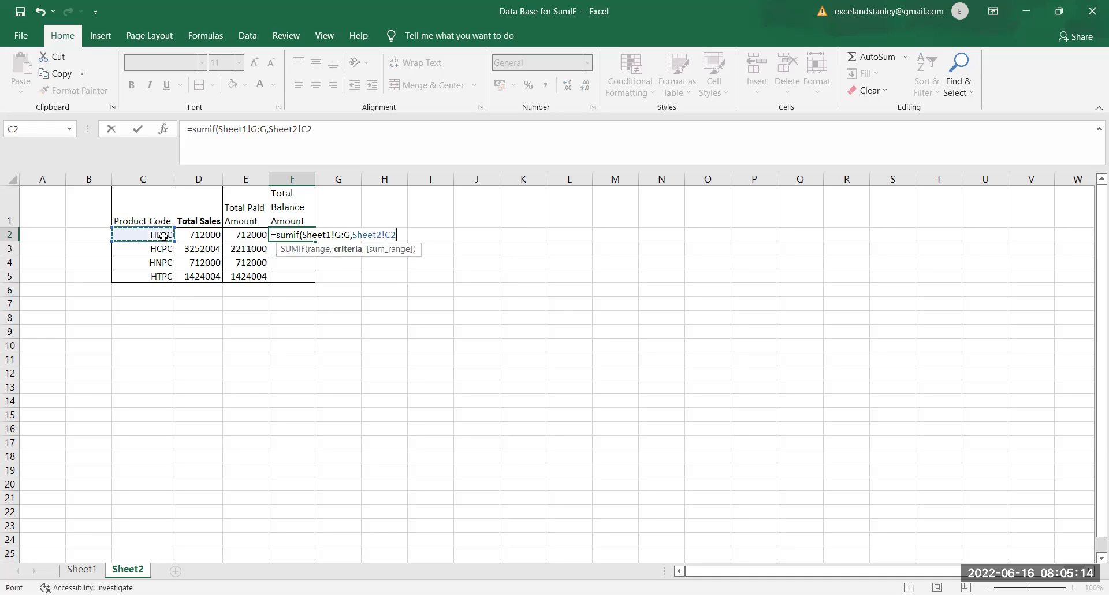
text(,)
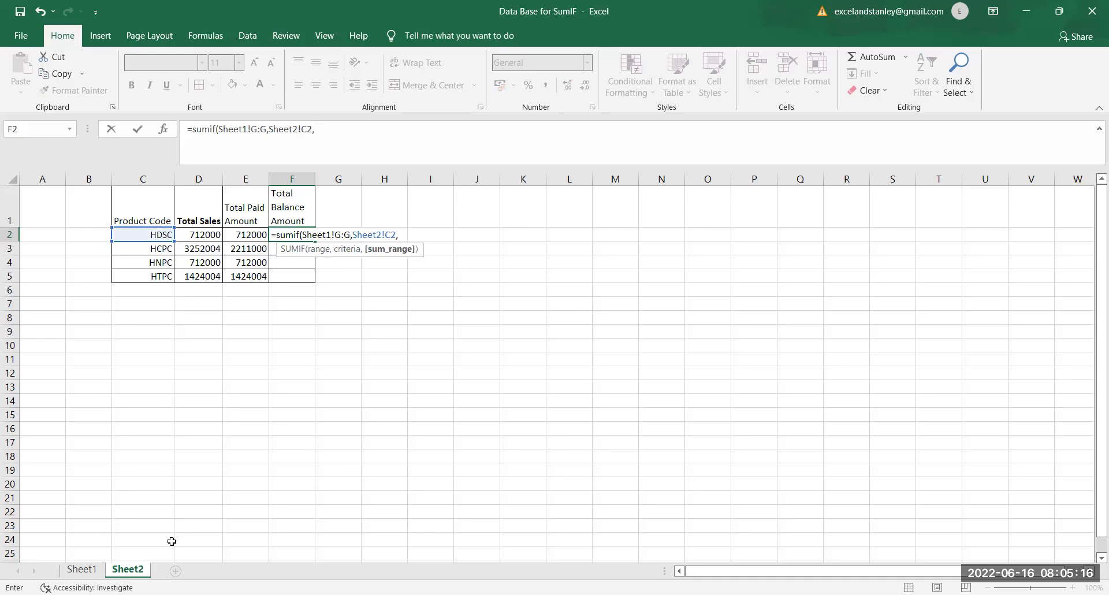
click(84, 570)
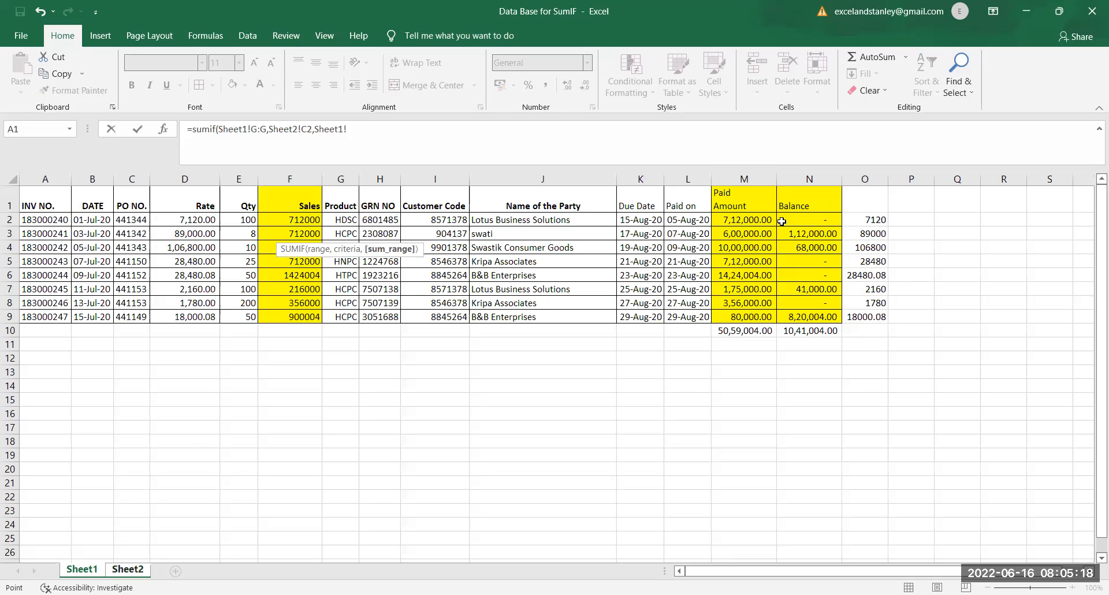
click(814, 169)
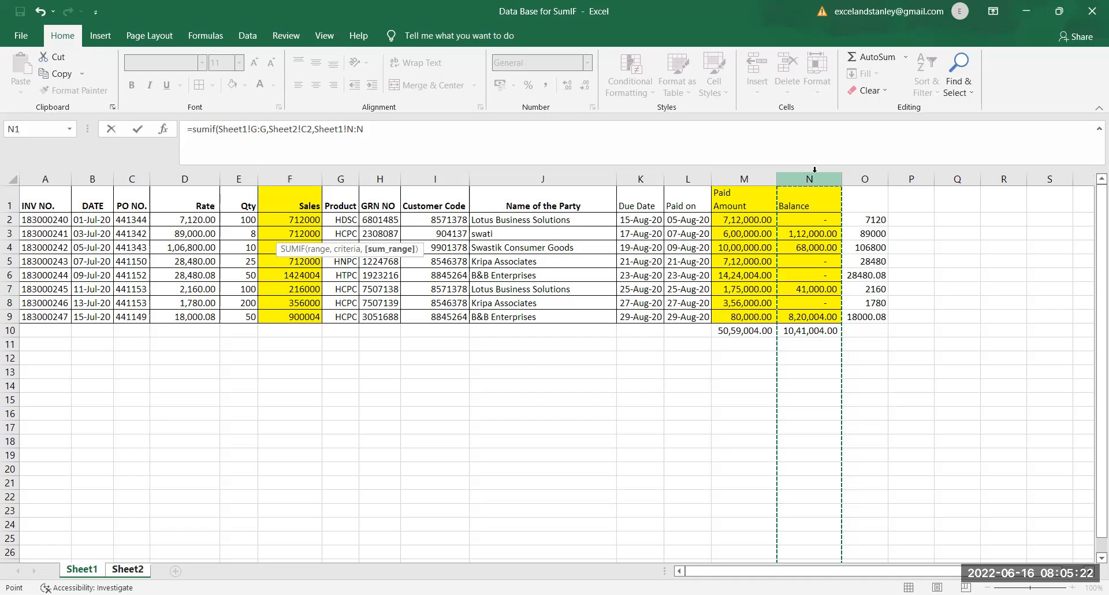
key(Return)
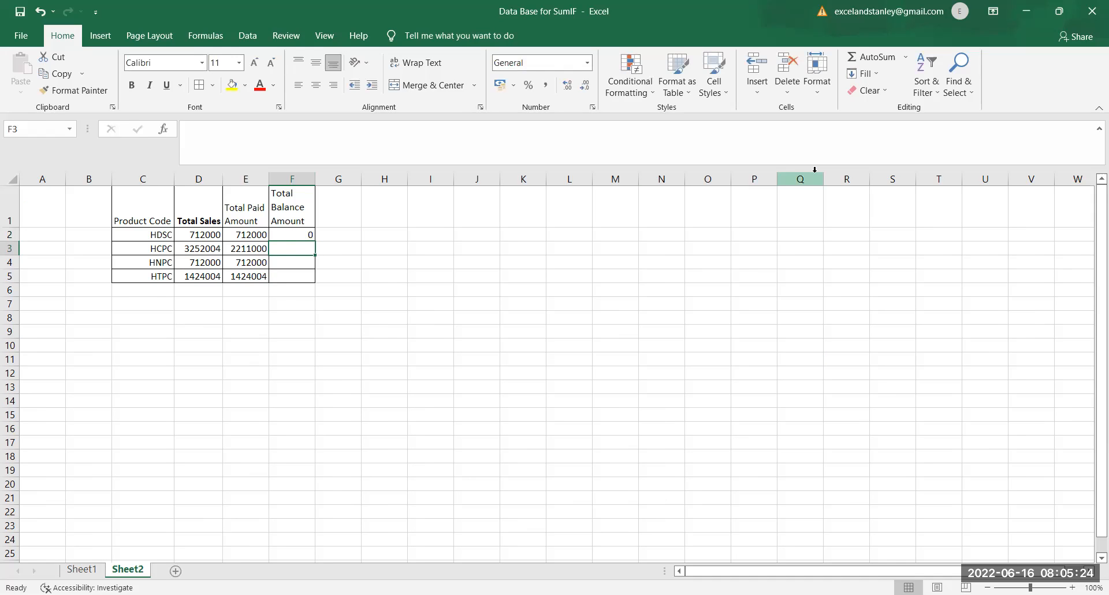
Step: Copy the Total Balance Amount formula from F2 down through F5
key(Up)
key(ctrl+c)
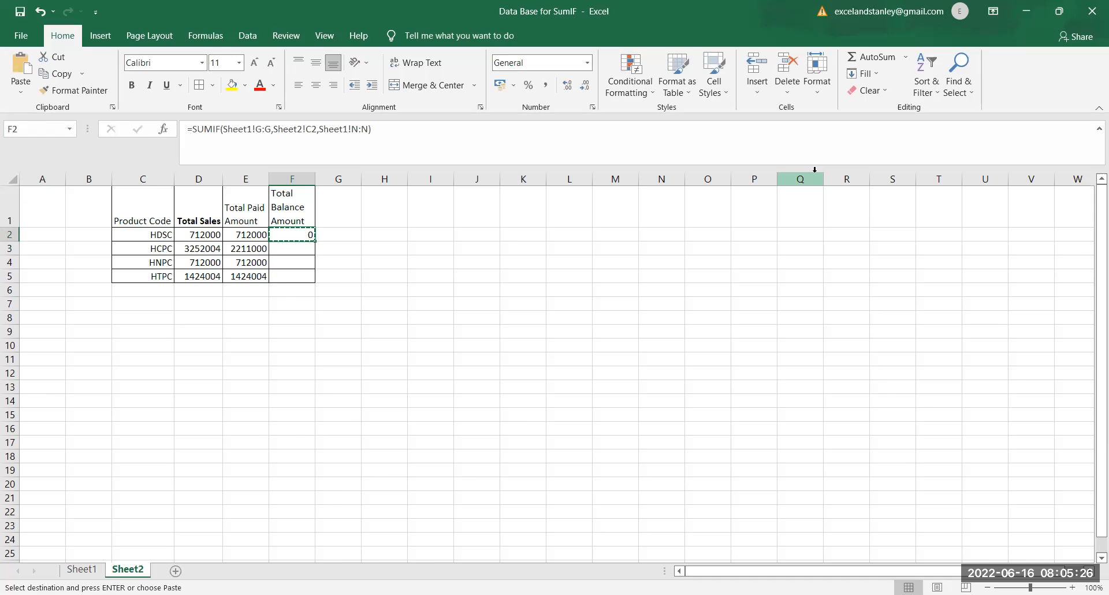
key(shift+Down)
key(shift+Down)
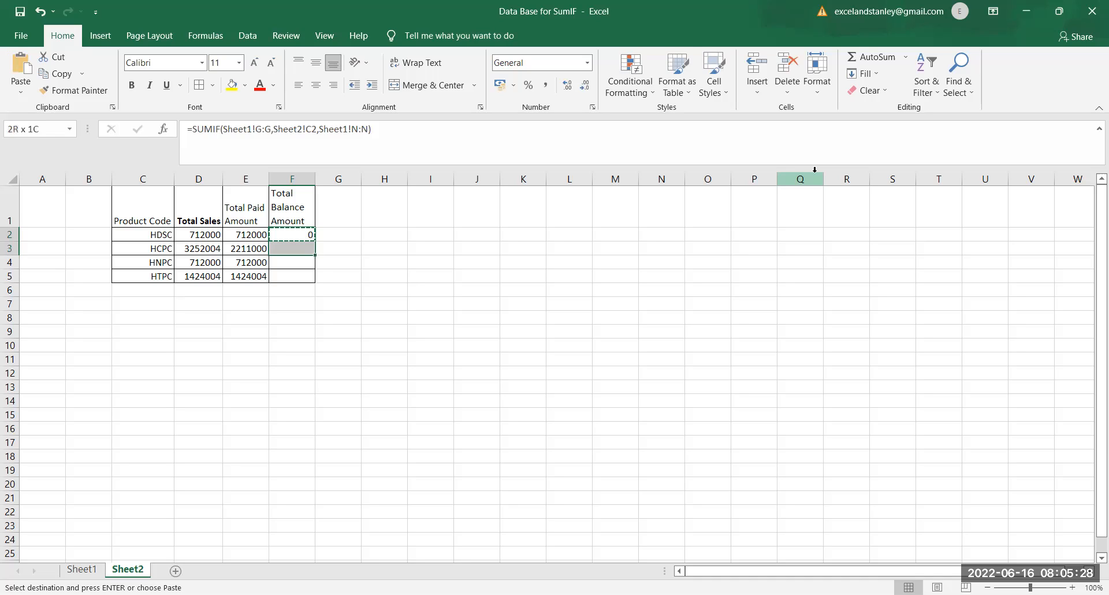
key(shift+Up)
key(shift+Up)
key(shift+Down)
key(shift+Down)
key(Return)
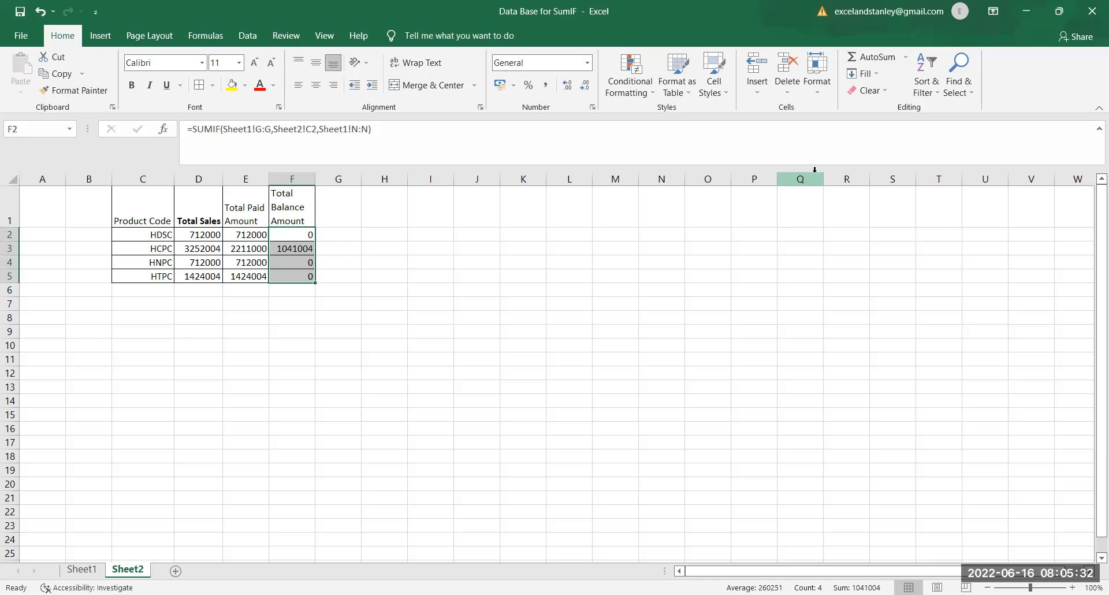
Step: Select the summary table C1:F5 on Sheet2 to review the totals per product code
key(shift+Up)
key(shift+Up)
key(shift+Up)
key(Down)
key(Up)
key(Left)
key(Left)
key(Up)
key(Left)
key(shift+Right)
key(shift+Right)
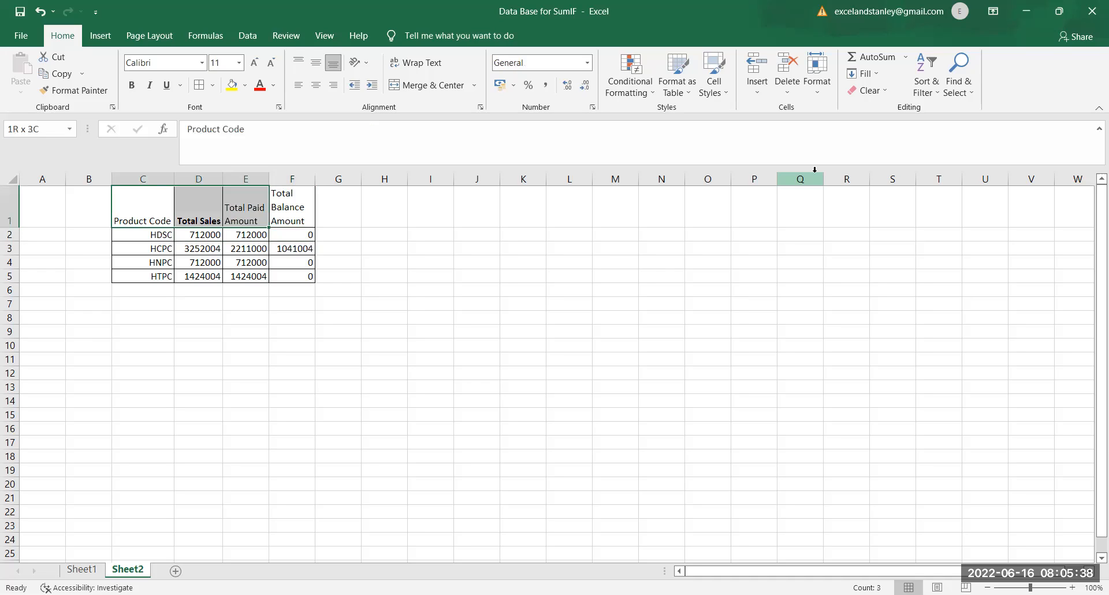
key(shift+Right)
key(shift+Right)
key(shift+Down)
key(shift+Left)
key(shift+Down)
key(shift+Down)
key(shift+Down)
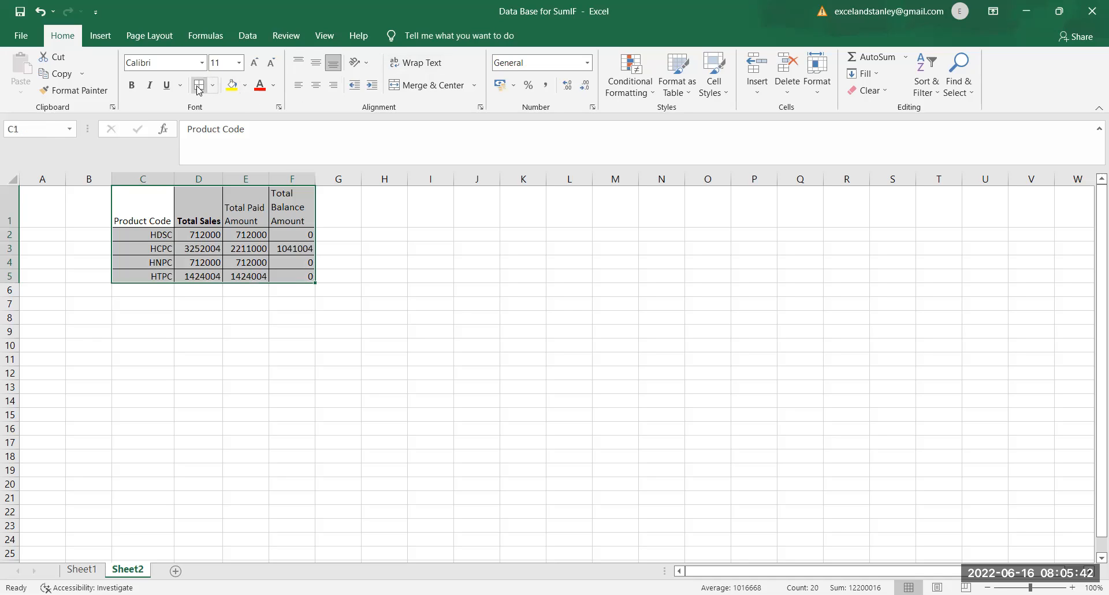
click(154, 235)
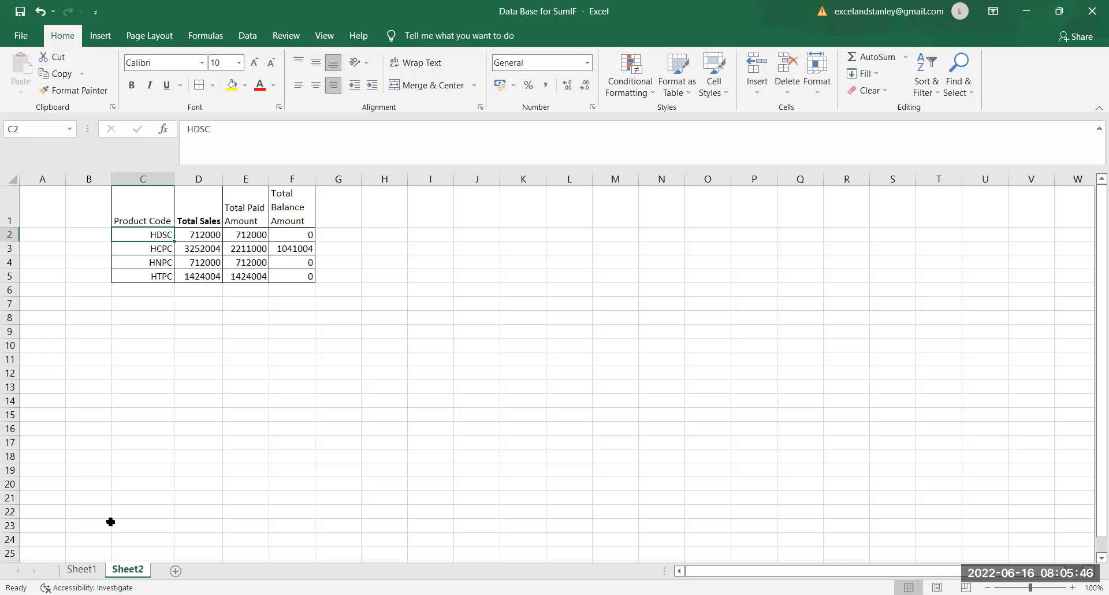
Step: Turn on filters for the header row of the invoice data on Sheet1
click(83, 570)
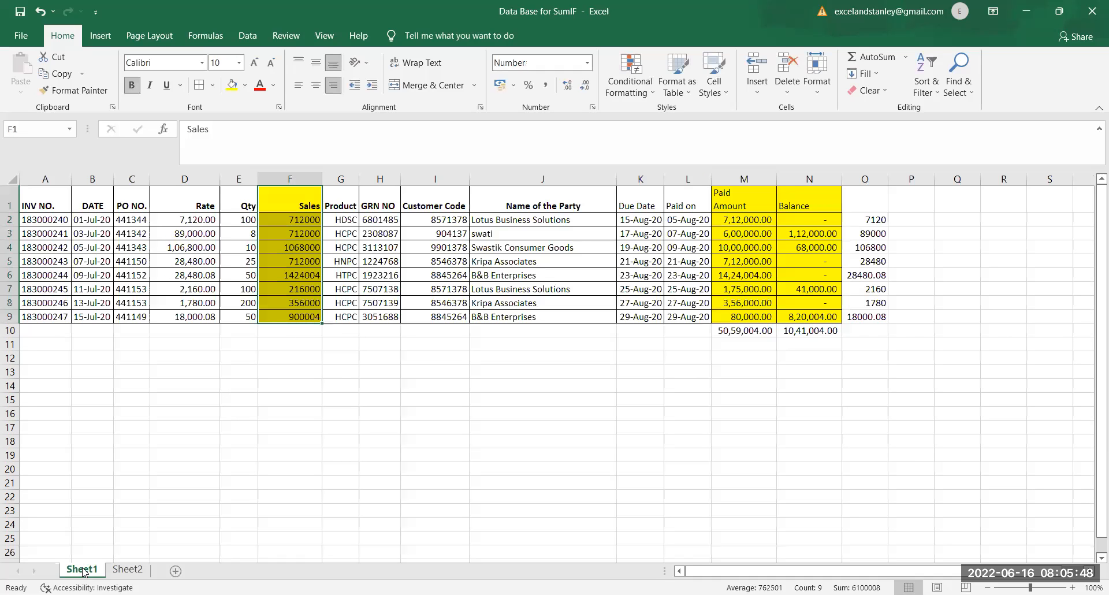
click(12, 182)
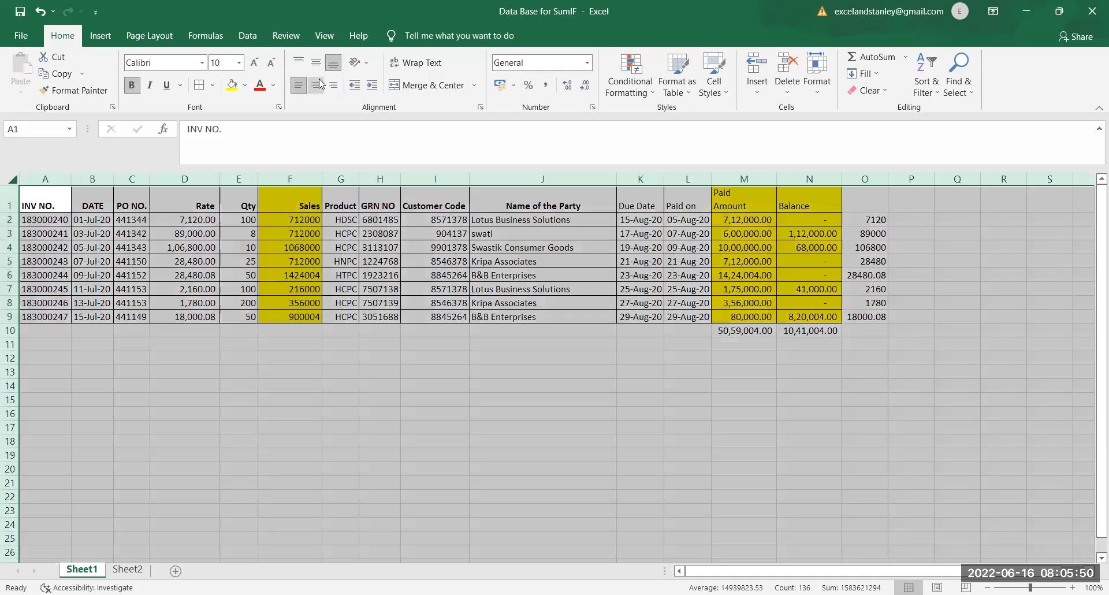
click(254, 42)
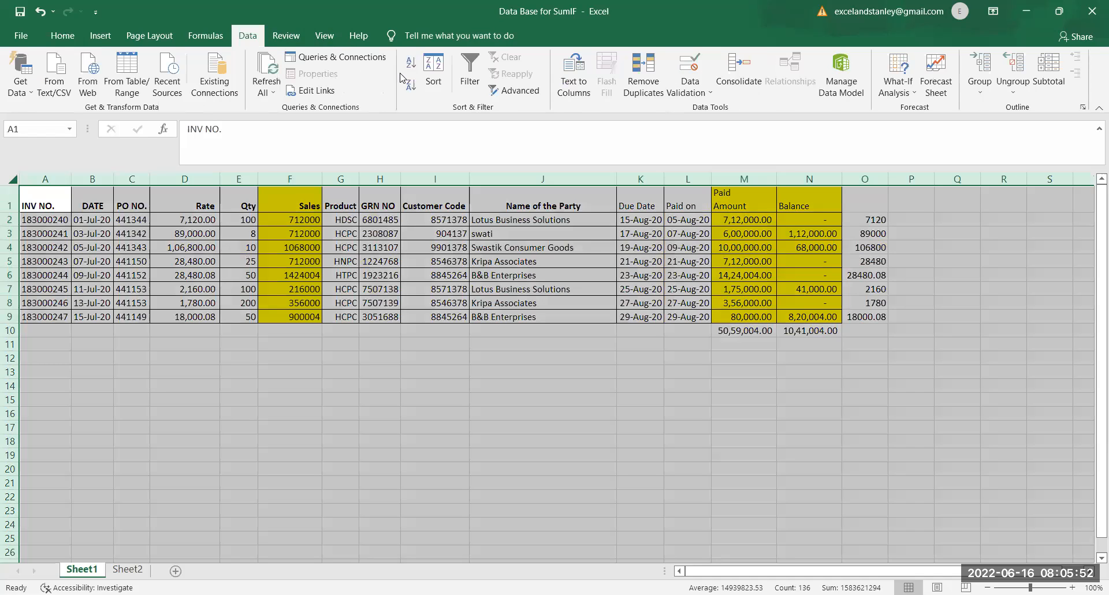
click(470, 68)
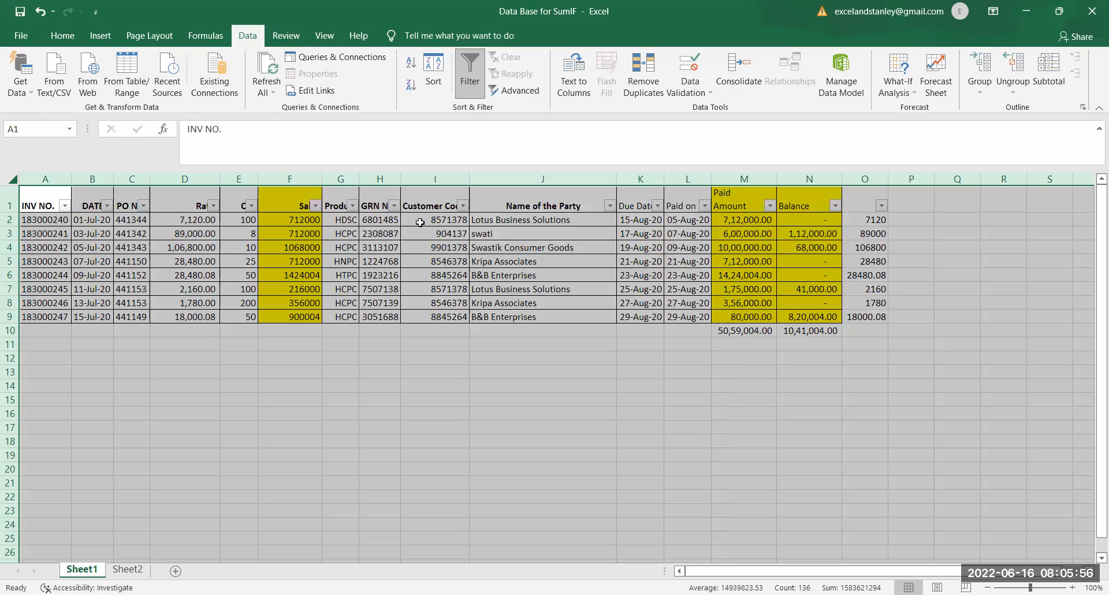
click(295, 205)
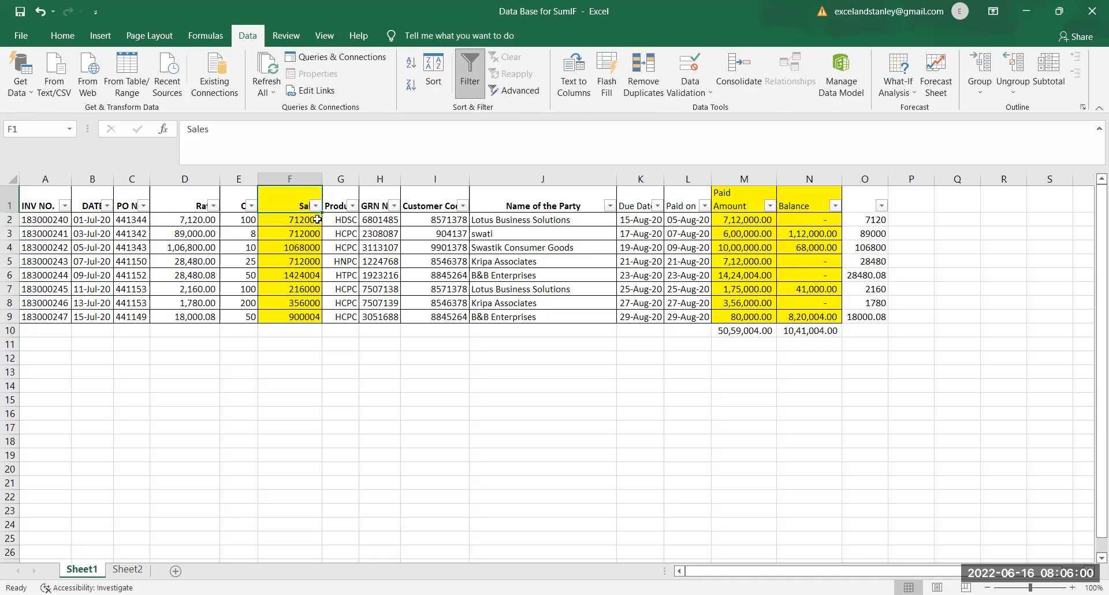
Step: Filter the Product column on Sheet1 to show only HDSC
click(127, 572)
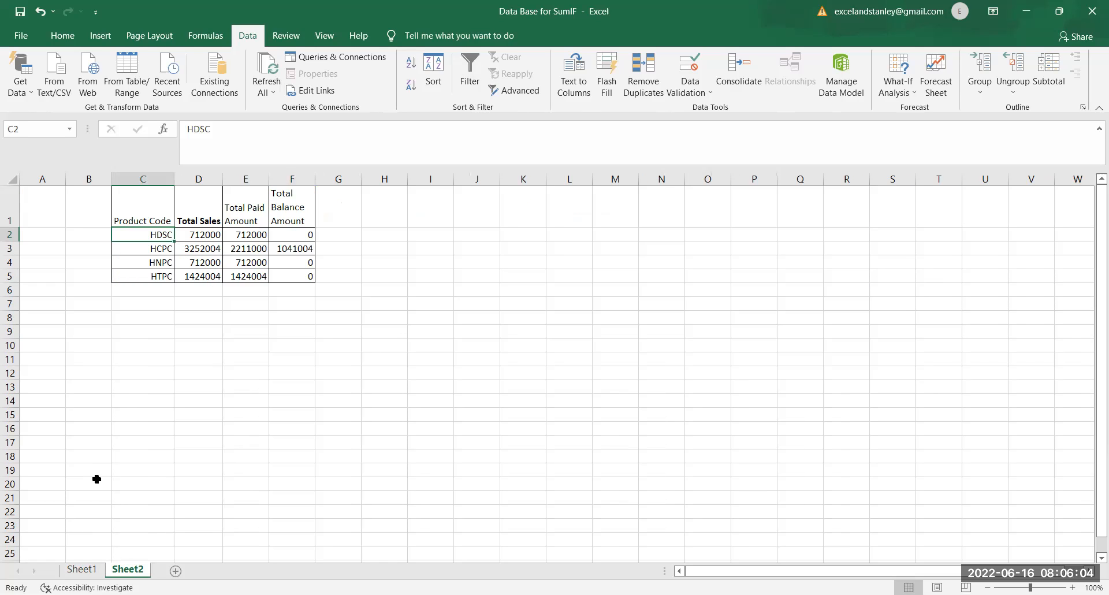
click(81, 569)
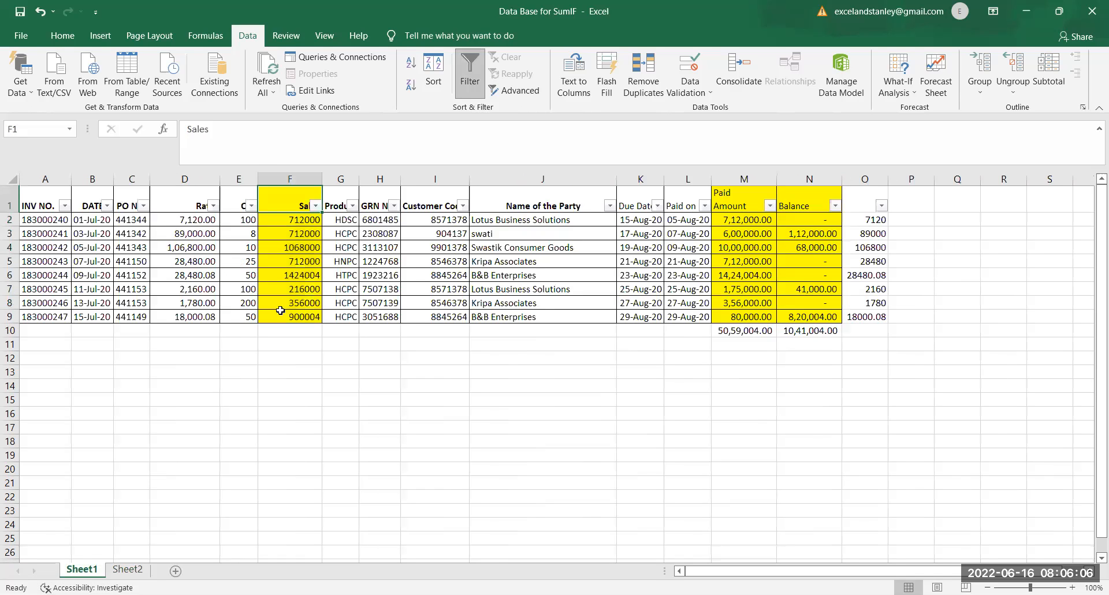
click(352, 206)
click(230, 364)
click(222, 391)
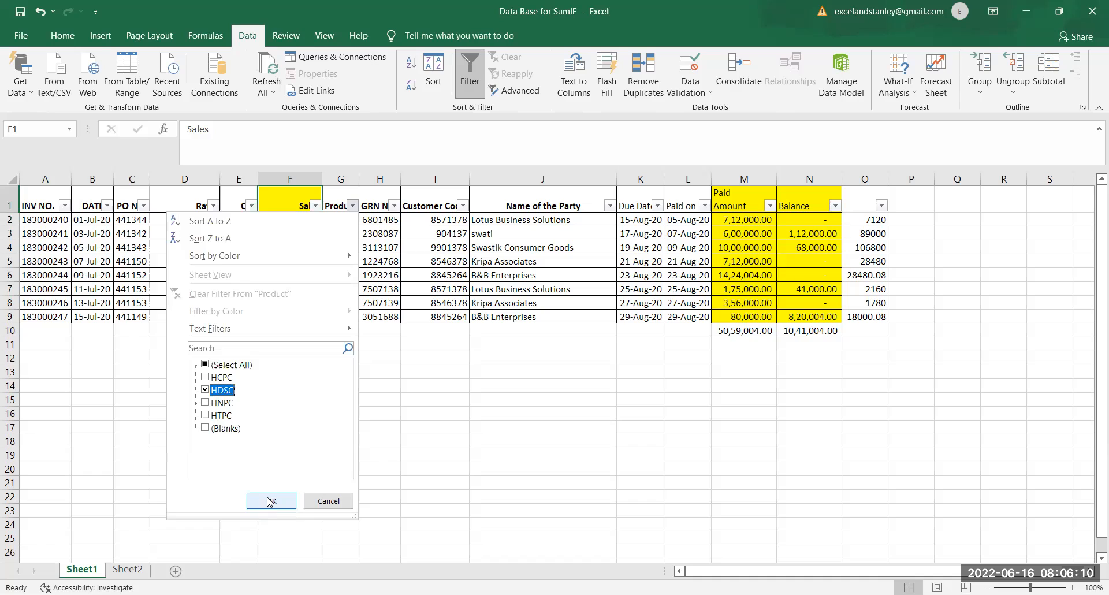
click(267, 500)
Step: Compare the filtered HDSC Sales and Paid Amount on Sheet1 with the HDSC totals on Sheet2
click(311, 226)
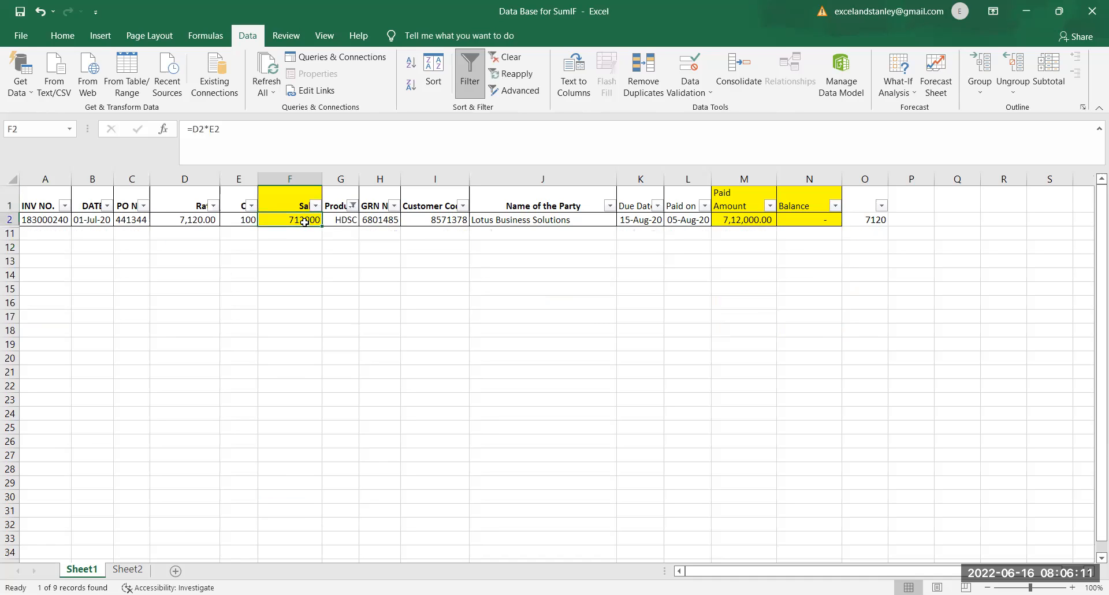
click(127, 570)
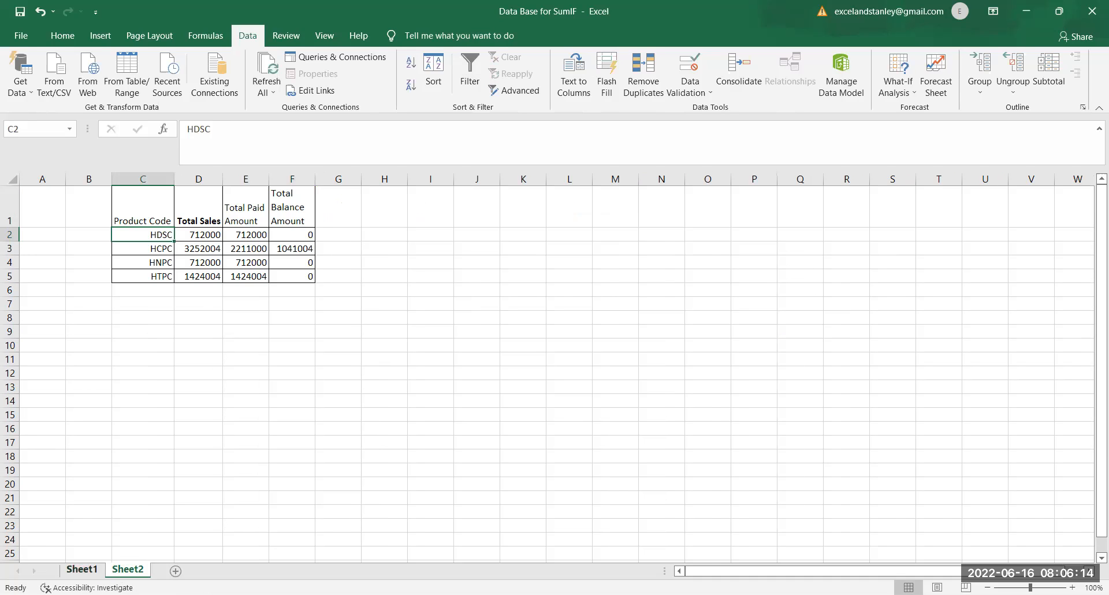
click(81, 569)
click(745, 219)
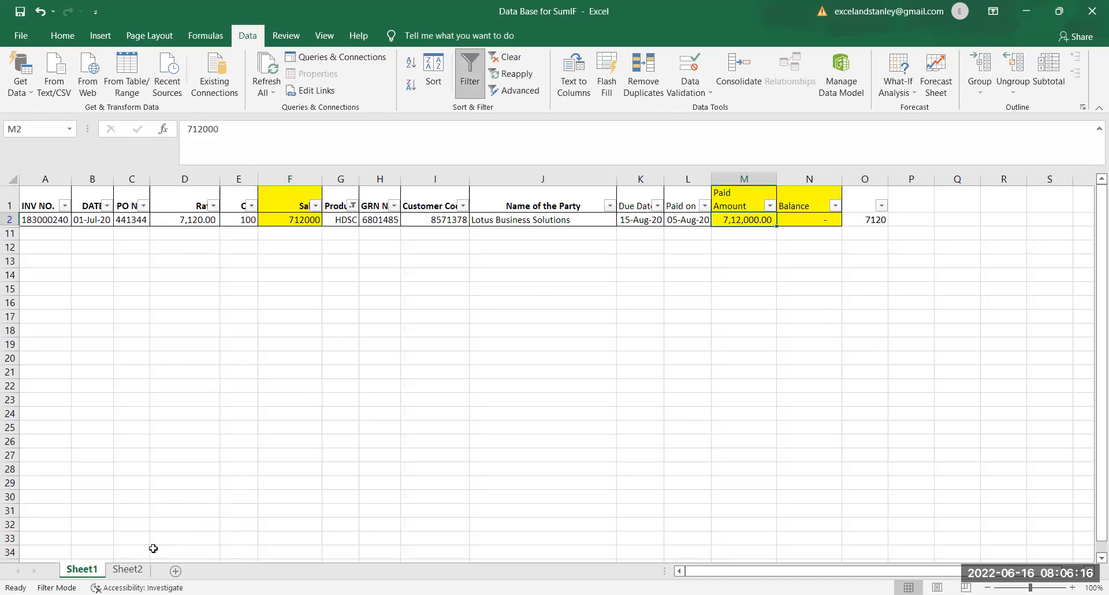
click(137, 569)
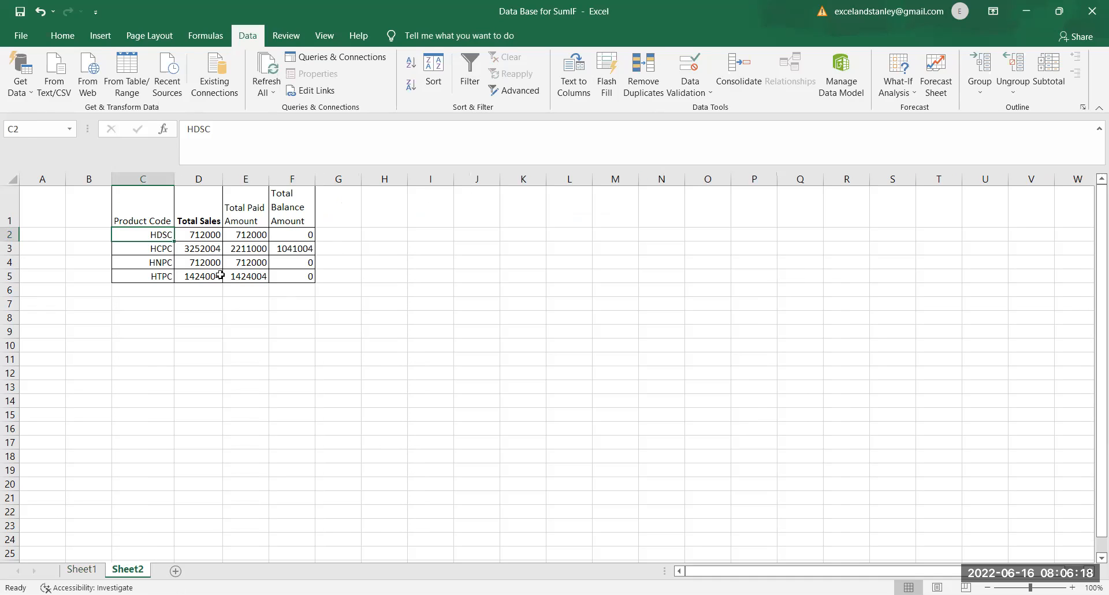
Step: Change the Product filter on Sheet1 to show only HCPC instead of HDSC
click(163, 253)
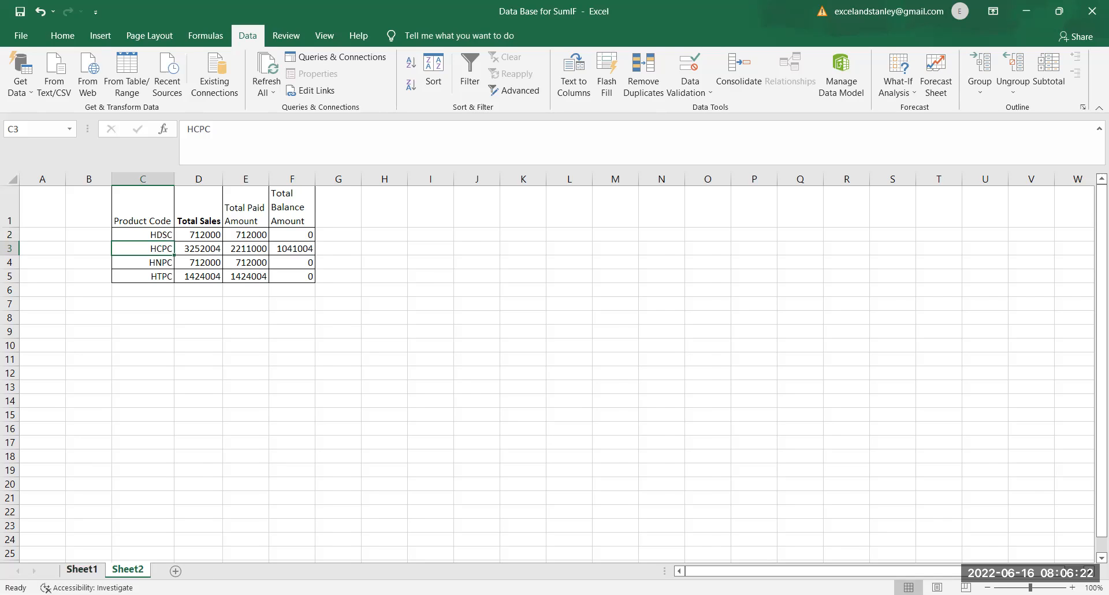
click(81, 569)
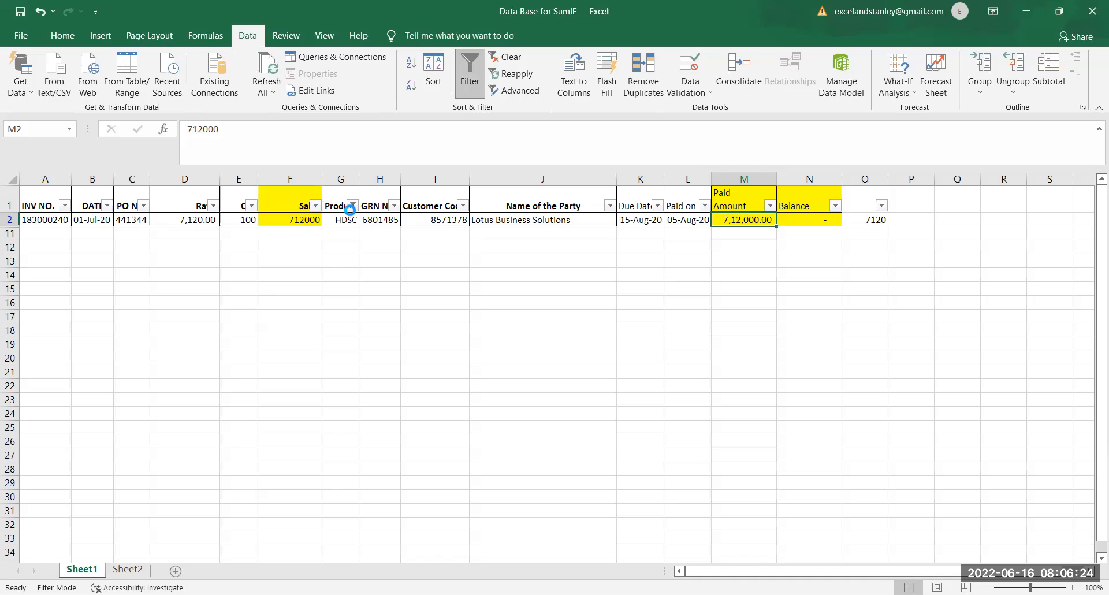
click(352, 206)
click(223, 389)
click(224, 377)
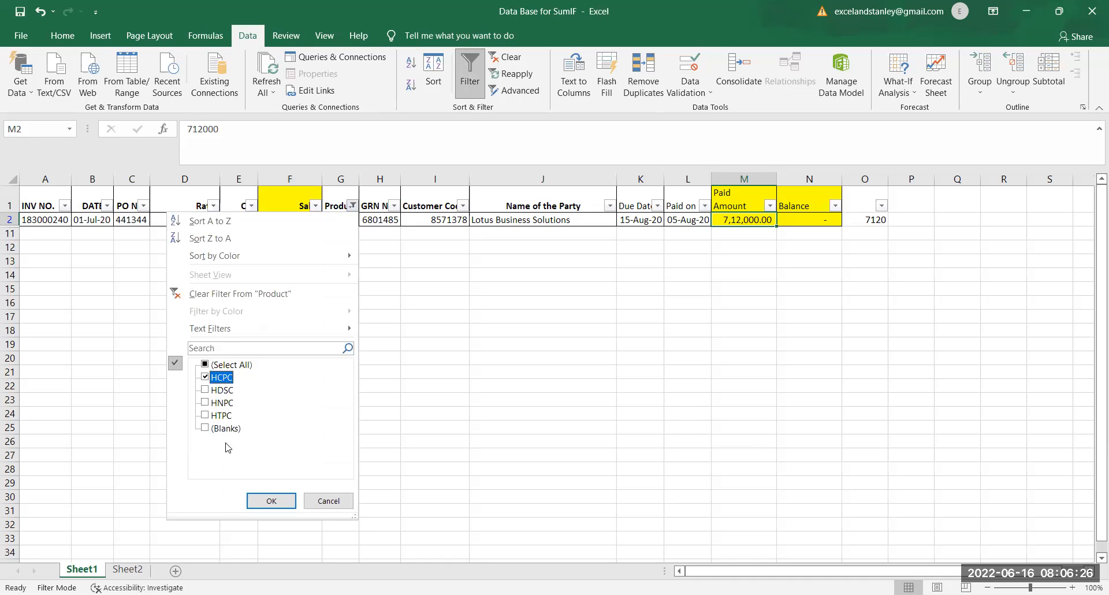
click(258, 505)
Step: Compare the sums of the filtered HCPC Sales and Paid Amount cells on Sheet1 with the HCPC totals on Sheet2
drag(299, 223, 300, 290)
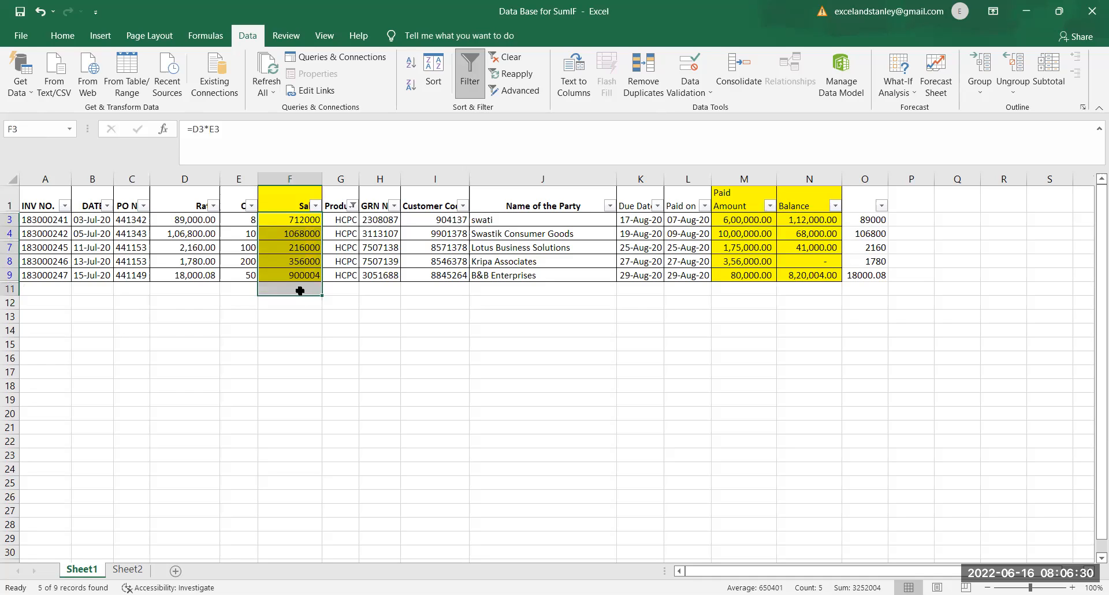
click(132, 569)
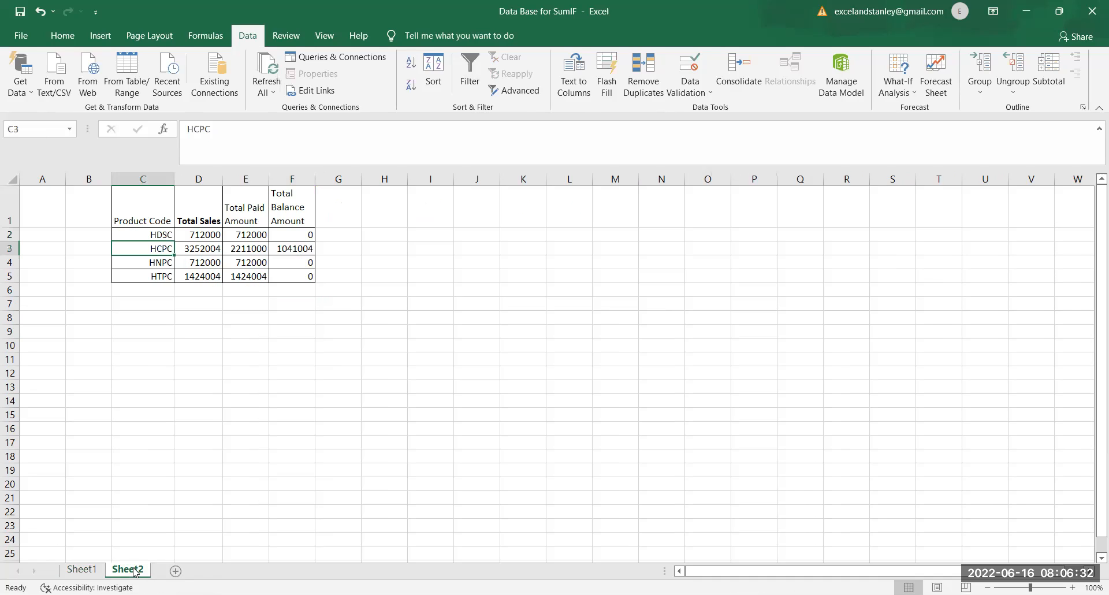
click(204, 251)
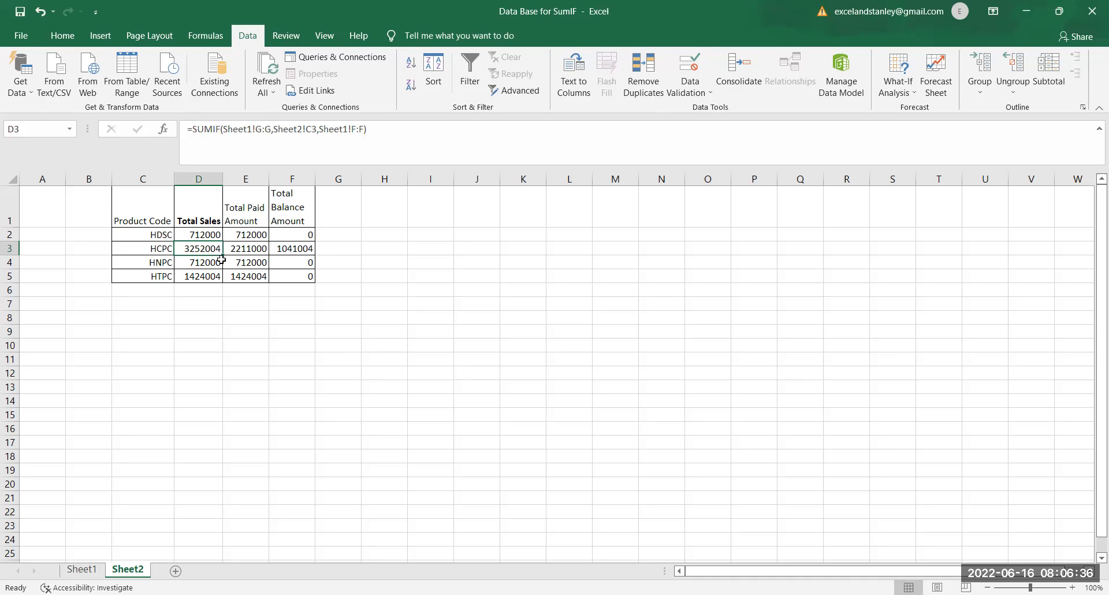
click(240, 250)
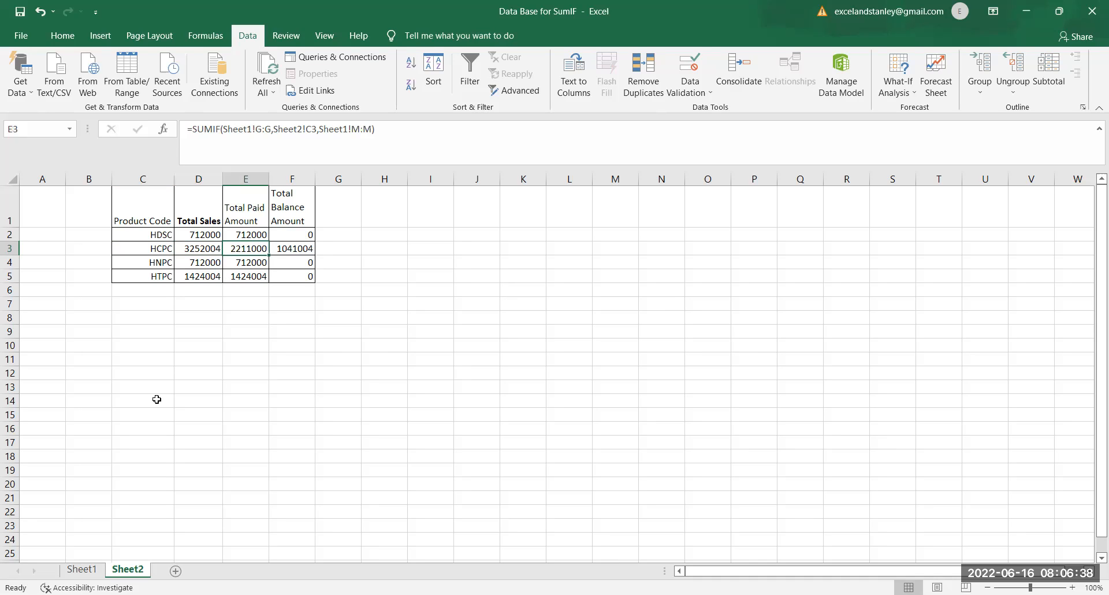
click(82, 569)
drag(766, 223, 756, 275)
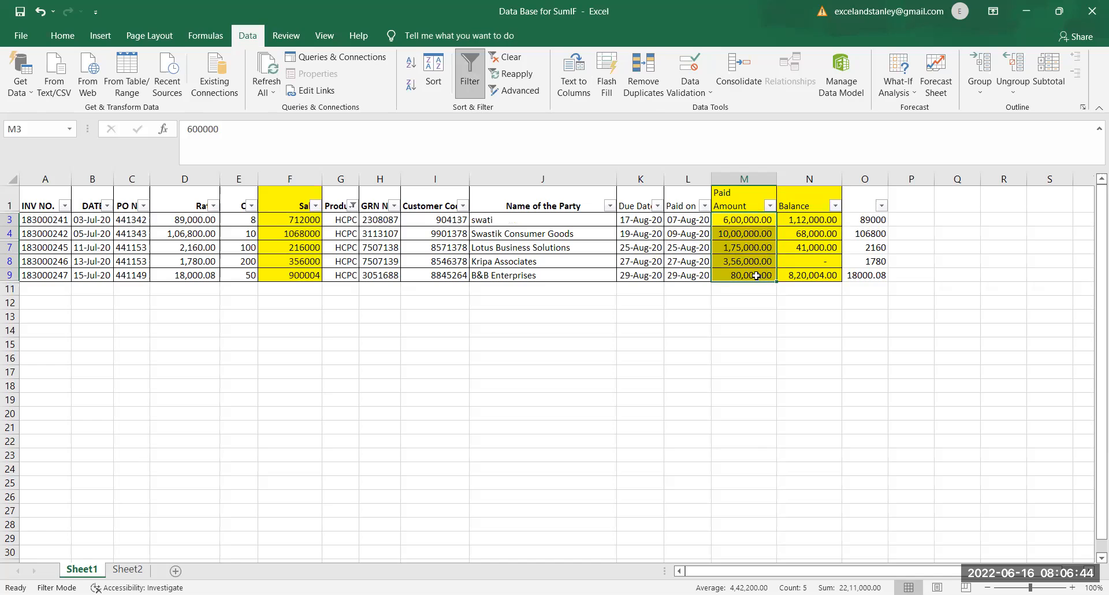
click(126, 570)
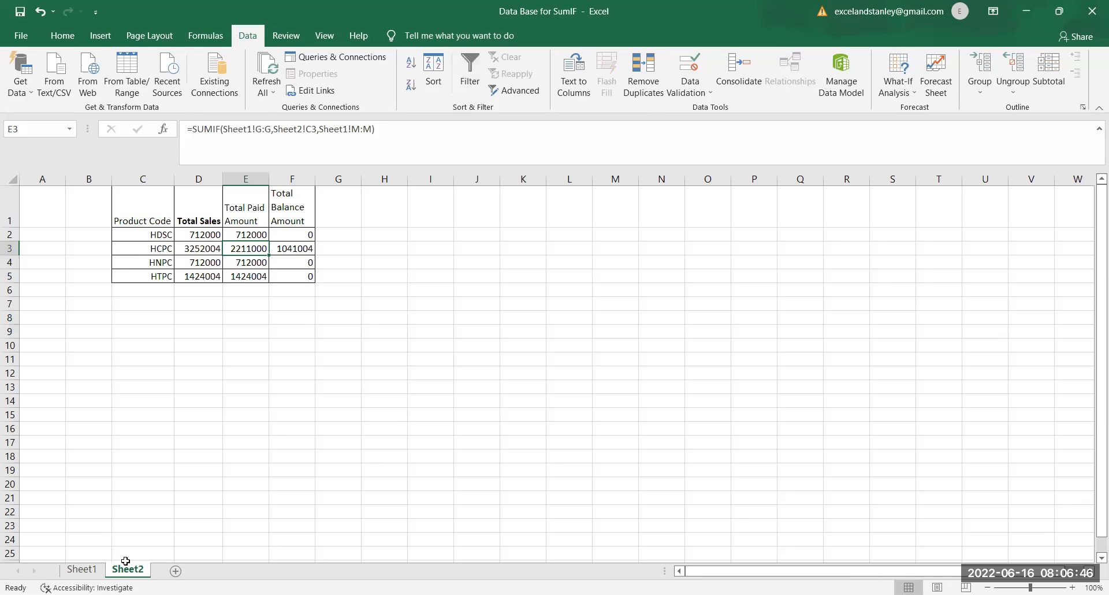
Step: Check the HCPC Total Balance Amount on Sheet2 against the sum of the filtered Balance cells on Sheet1
click(308, 249)
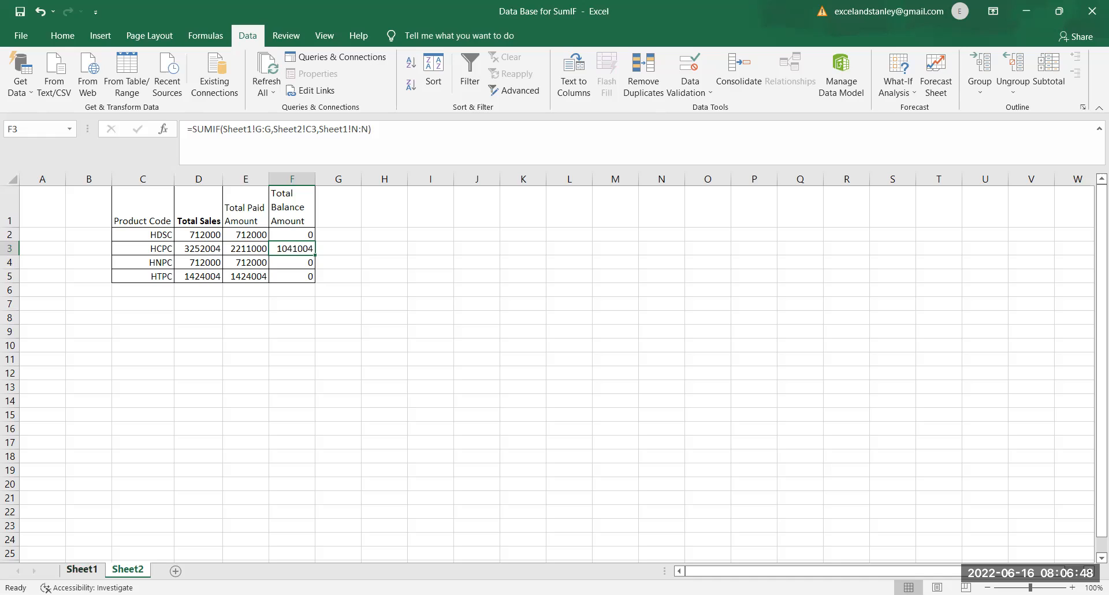
click(81, 570)
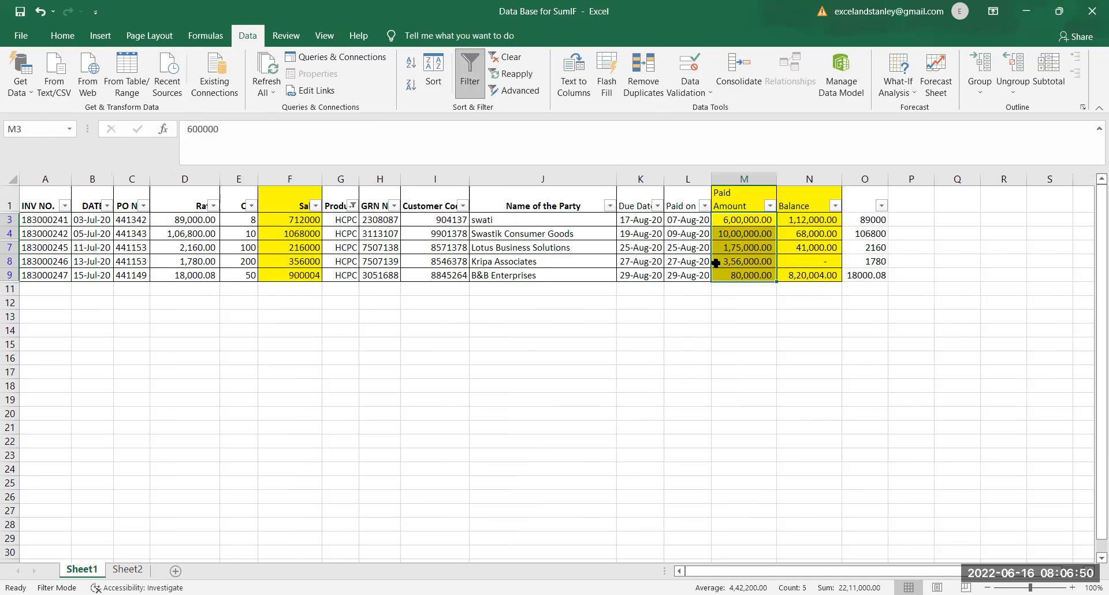
drag(791, 220, 793, 276)
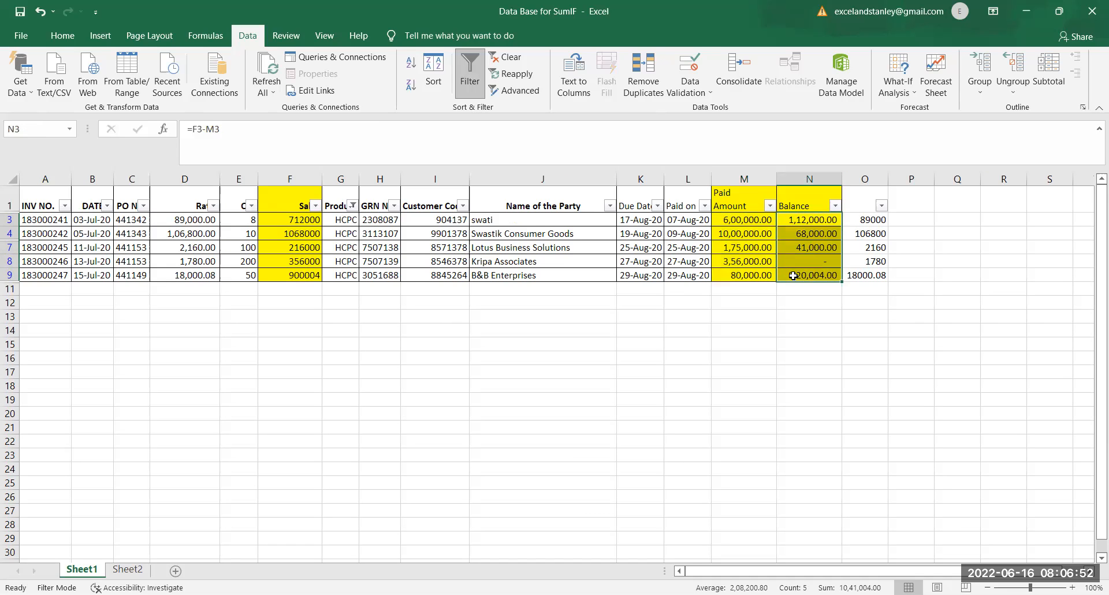